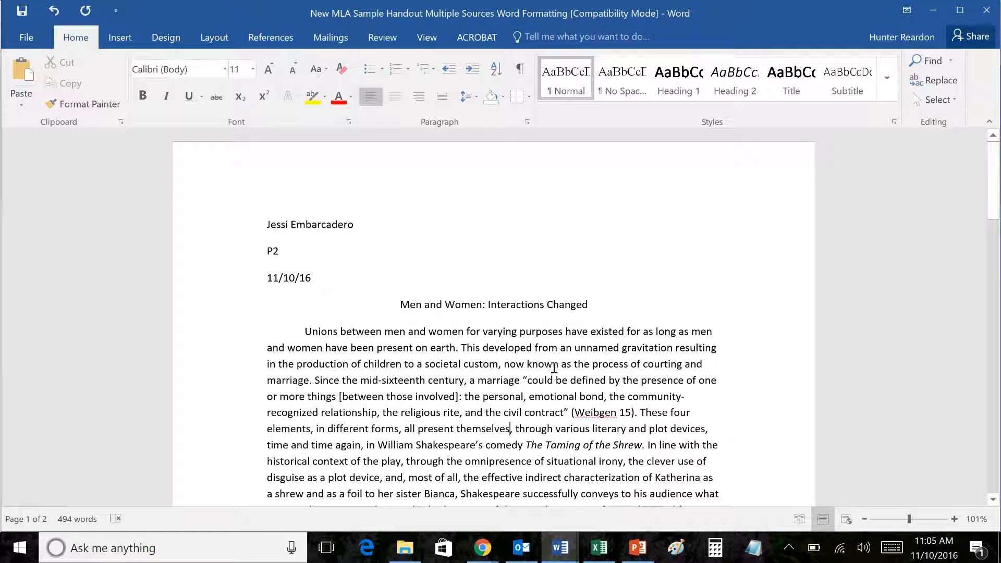
# Step: Zoom the first page from 101% to 131% and return to the top of the page
pyautogui.scroll(1, 561, 379)
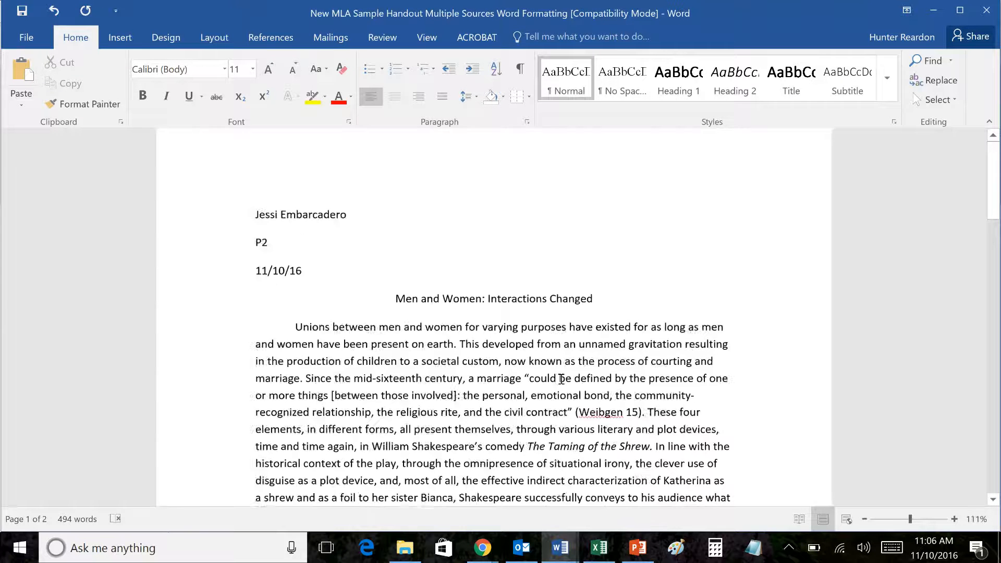
pyautogui.scroll(2, 561, 379)
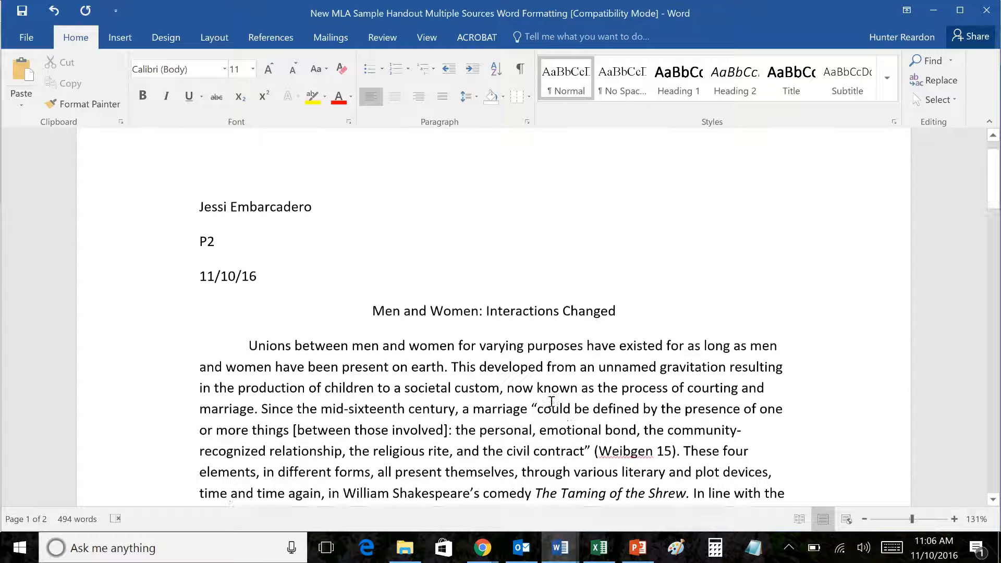
pyautogui.scroll(-1, 552, 400)
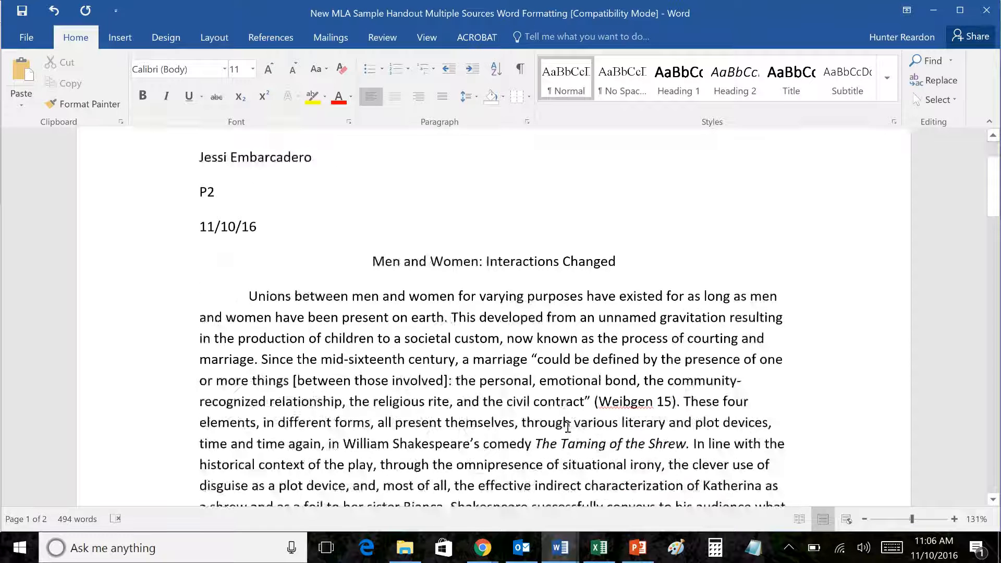
pyautogui.scroll(2, 567, 426)
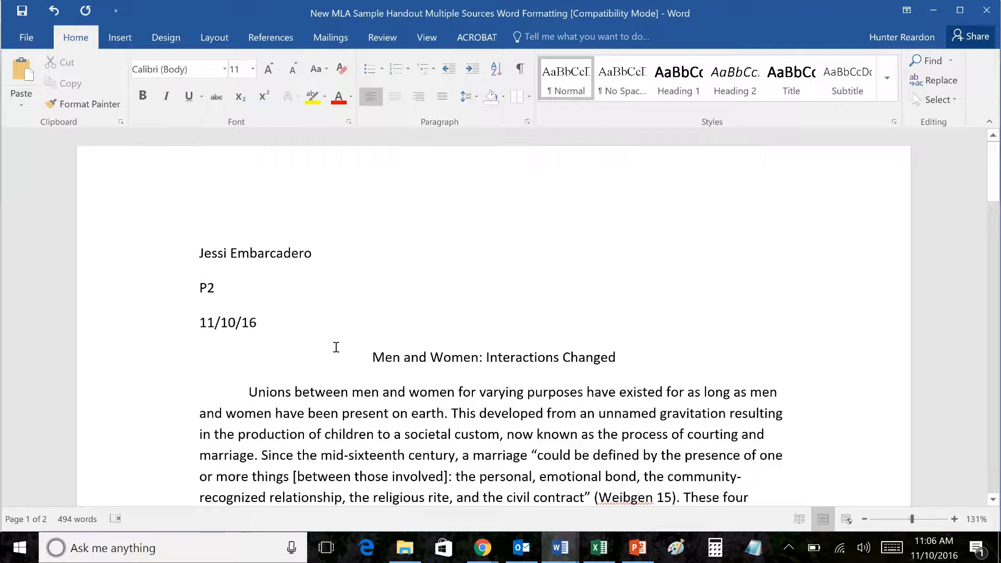
pyautogui.scroll(-1, 339, 339)
pyautogui.scroll(1, 341, 365)
# Step: Replace the first heading line with the student's name, last name first
pyautogui.moveTo(321, 246); pyautogui.dragTo(200, 248)
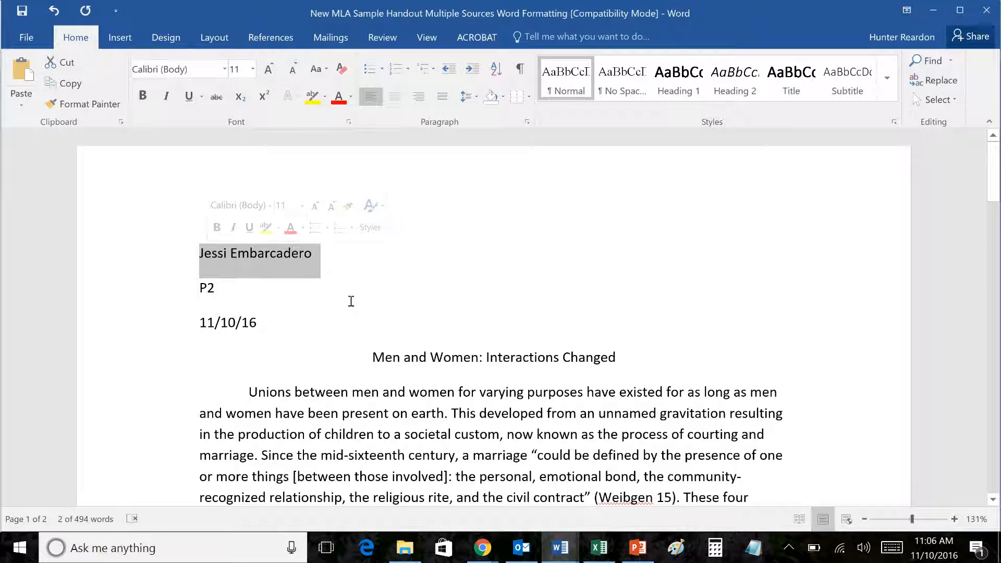
pyautogui.write('r')
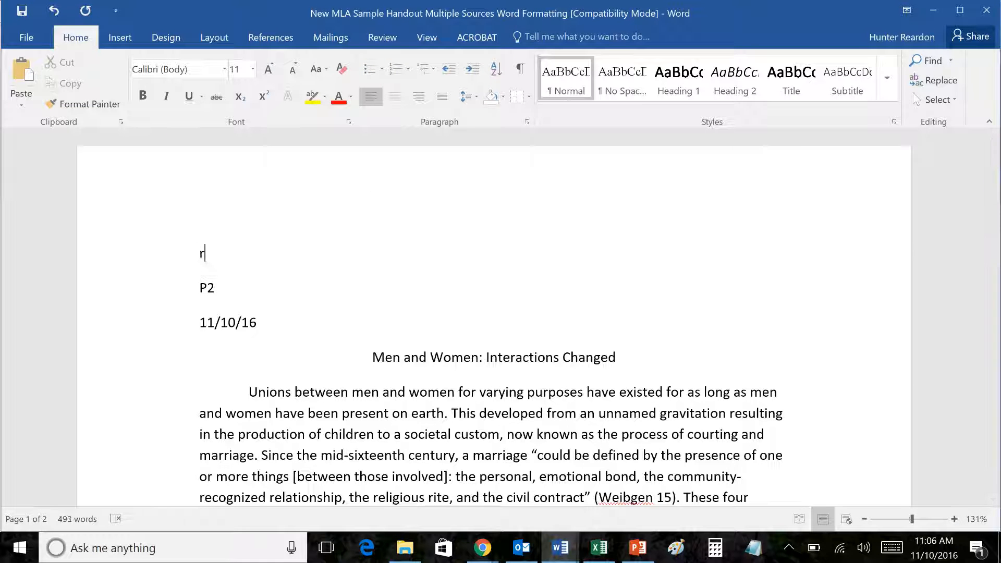
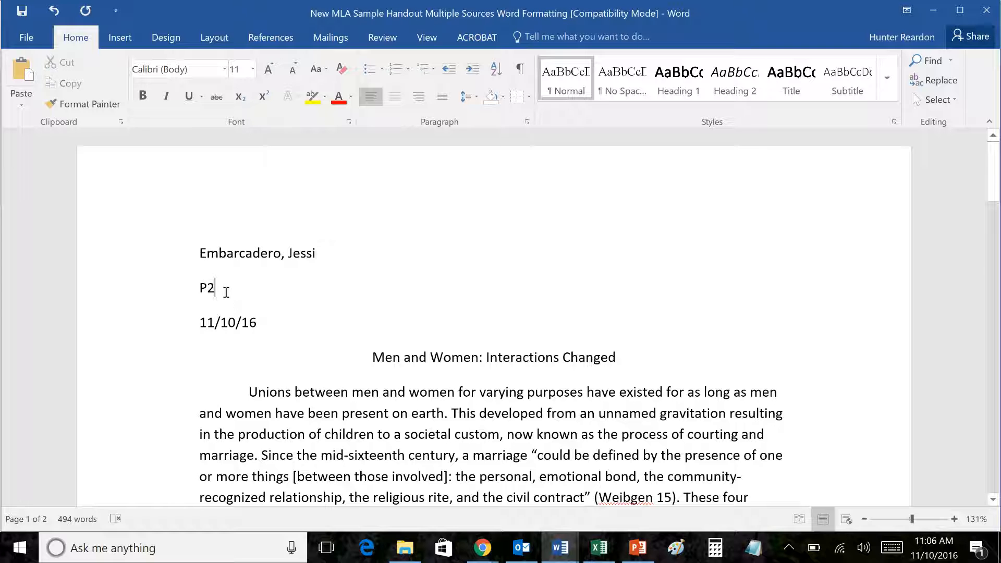
# Step: Replace the second heading line with the teacher's name
pyautogui.moveTo(234, 293); pyautogui.dragTo(182, 301)
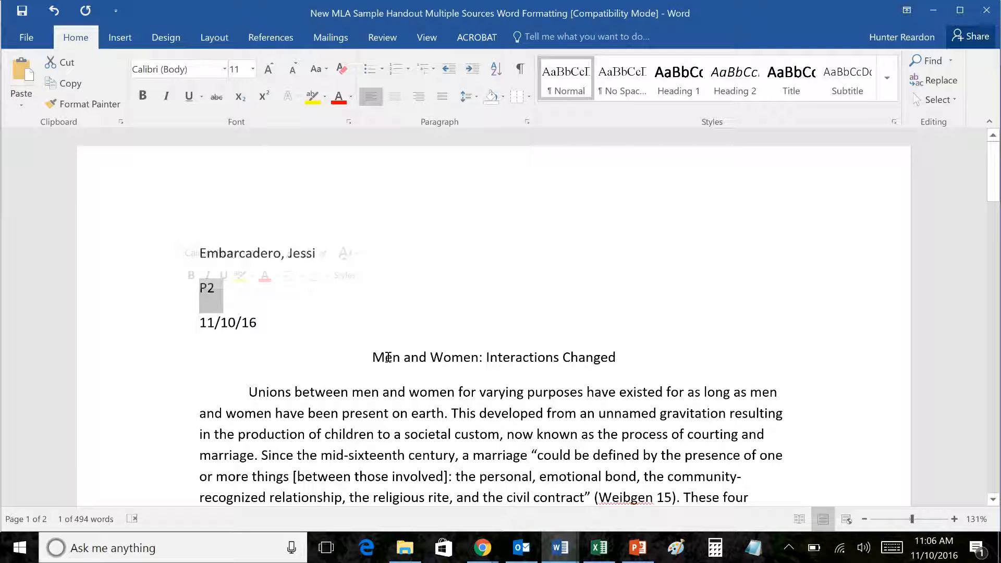
pyautogui.write('M. R')
pyautogui.press('BackSpace')
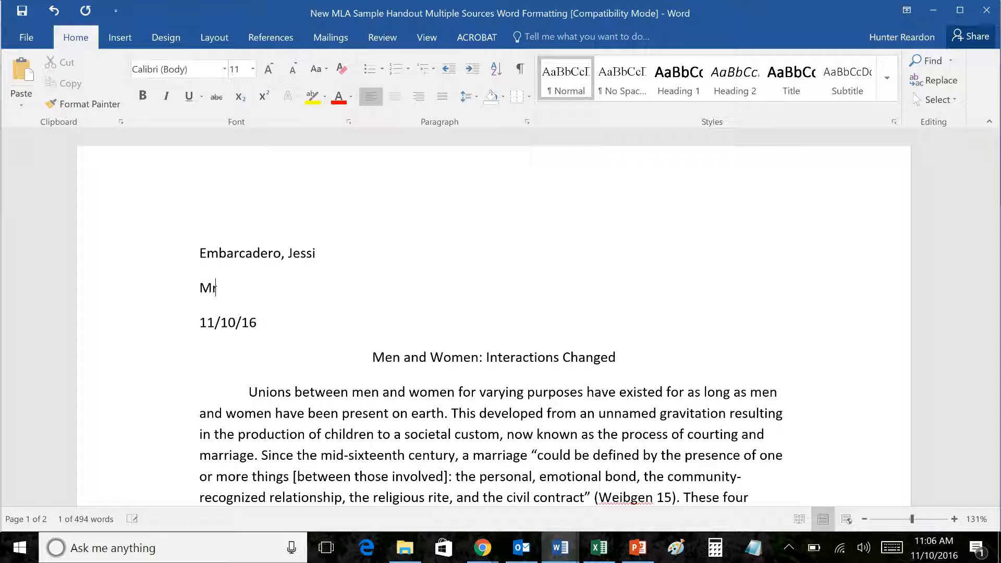
pyautogui.press('BackSpace')
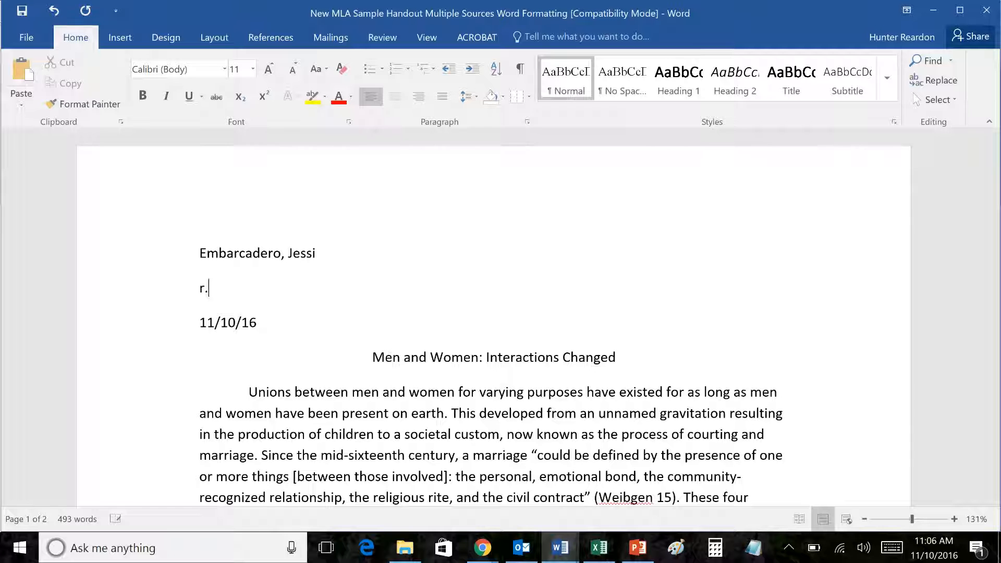
pyautogui.press('BackSpace')
pyautogui.press('BackSpace')
pyautogui.write('Mr. Reardon')
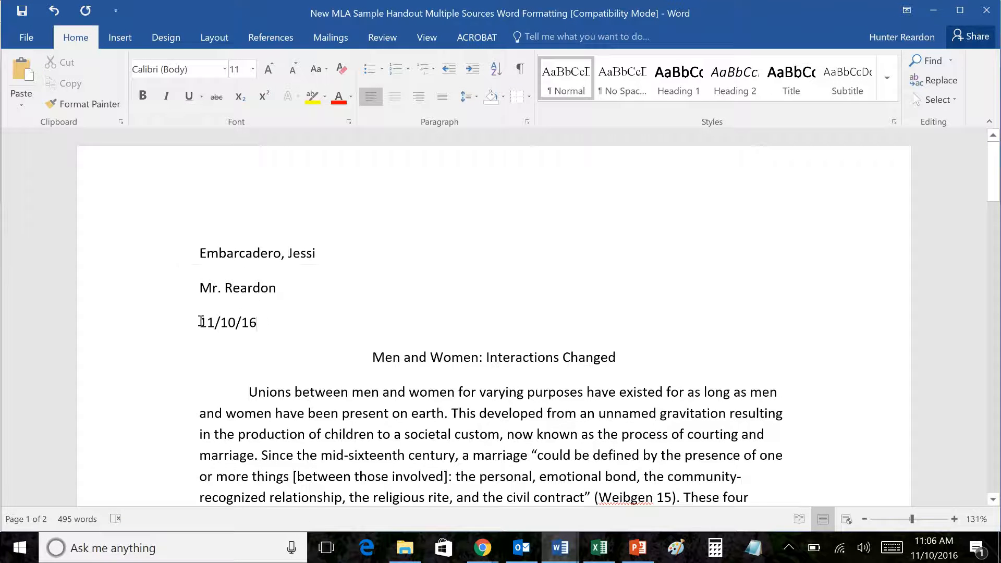
# Step: Change the class line to English 9A, Period 2 and add the date 10 November 2016
pyautogui.click(180, 323)
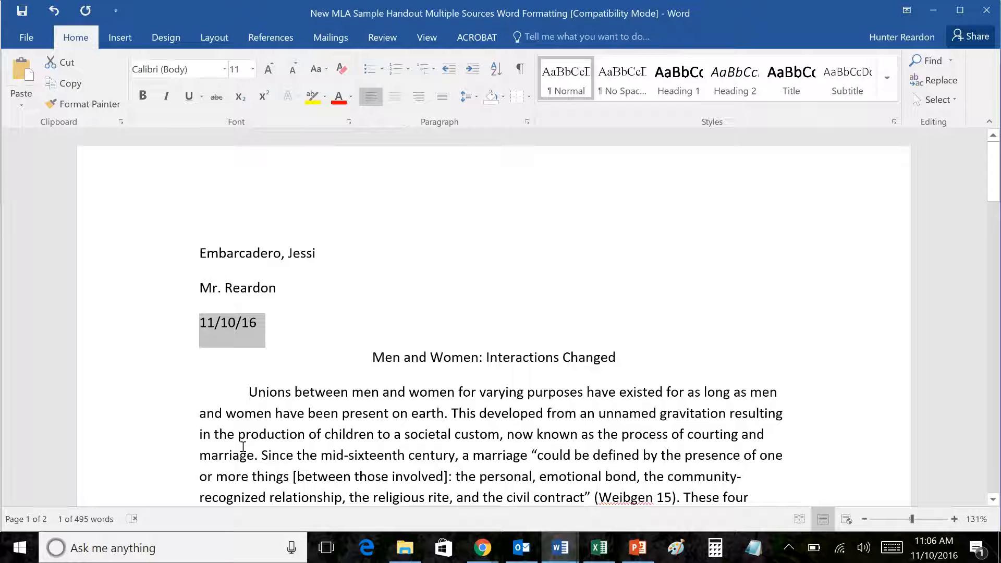
pyautogui.write('English (A')
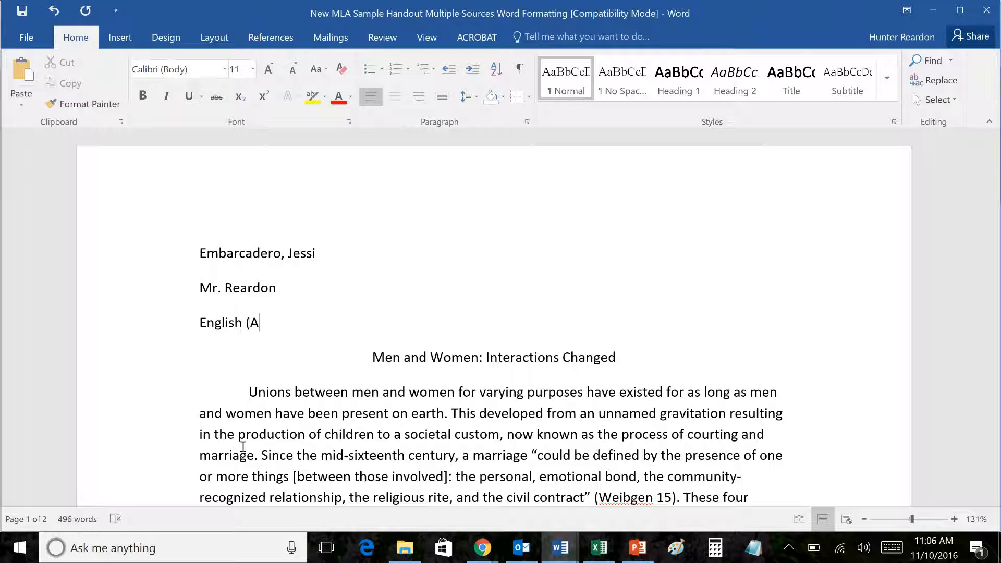
pyautogui.press('BackSpace')
pyautogui.press('BackSpace')
pyautogui.write('9A, Period 2')
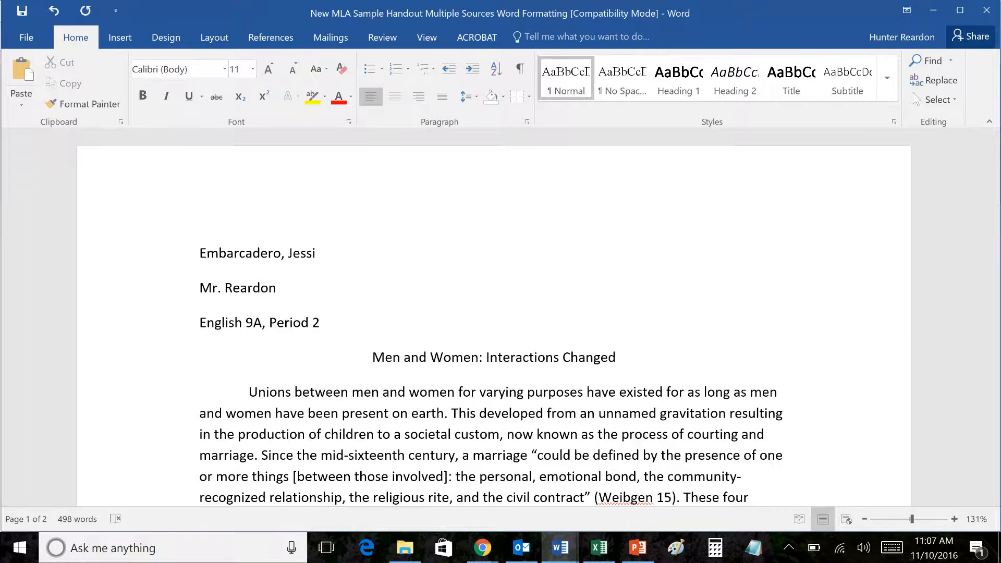
pyautogui.press('Return')
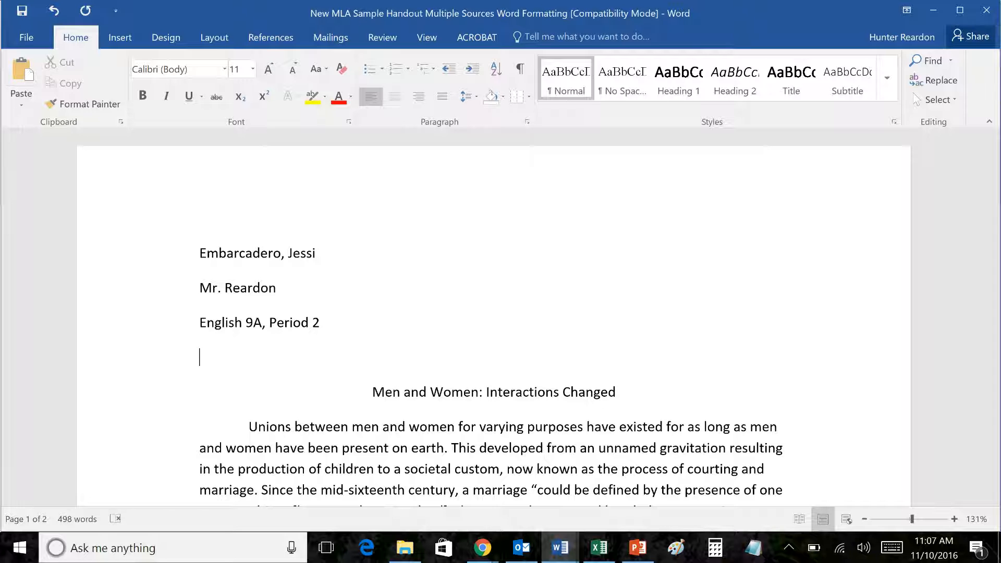
pyautogui.write('10 November 2016')
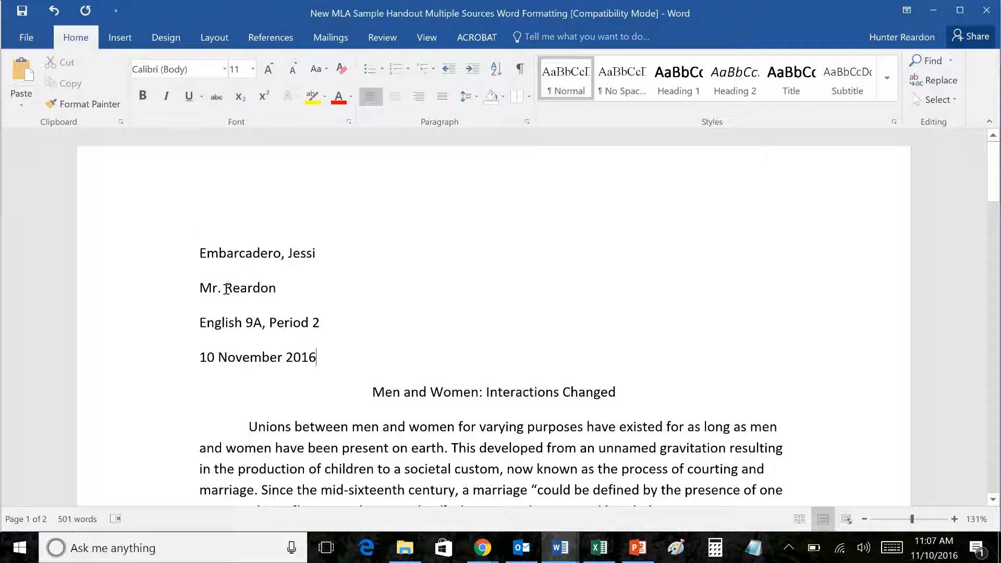
# Step: Retype the Mr. prefix on the teacher line
pyautogui.moveTo(225, 289); pyautogui.dragTo(200, 293)
pyautogui.press('BackSpace')
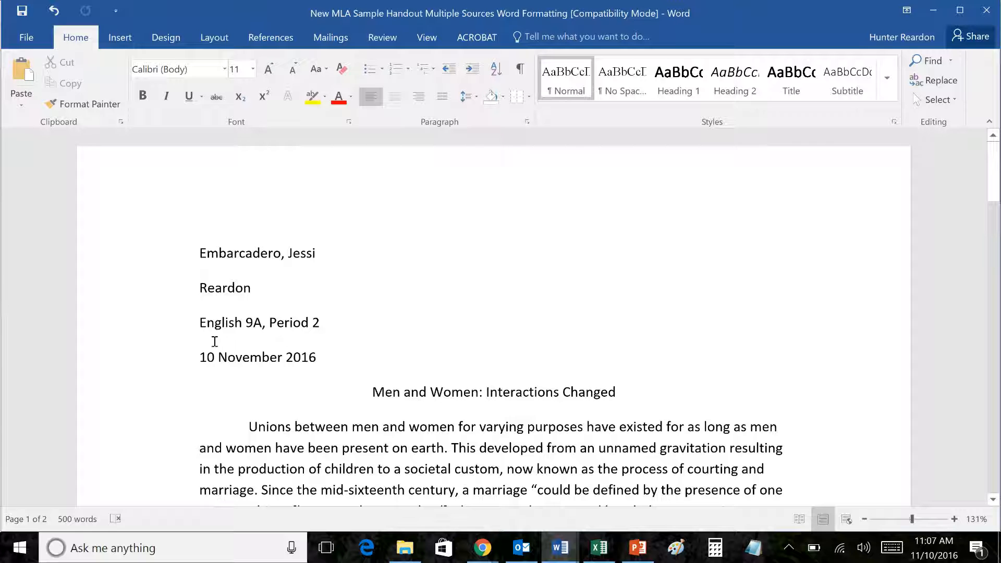
pyautogui.write('Mr.')
# Step: Check the date line, centered title and first body paragraph, then select the whole document
pyautogui.scroll(-2, 374, 364)
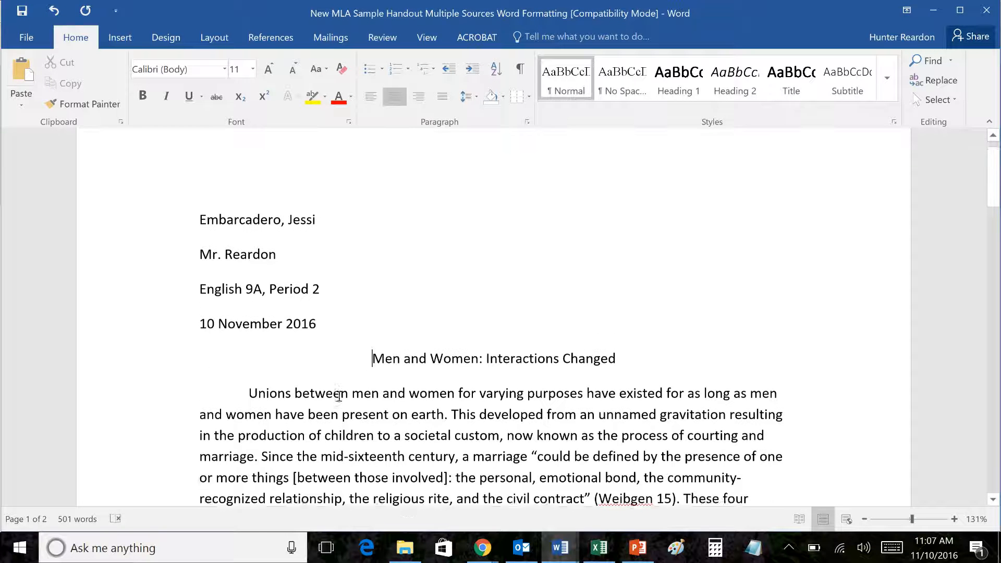
pyautogui.click(341, 303)
pyautogui.scroll(2, 386, 379)
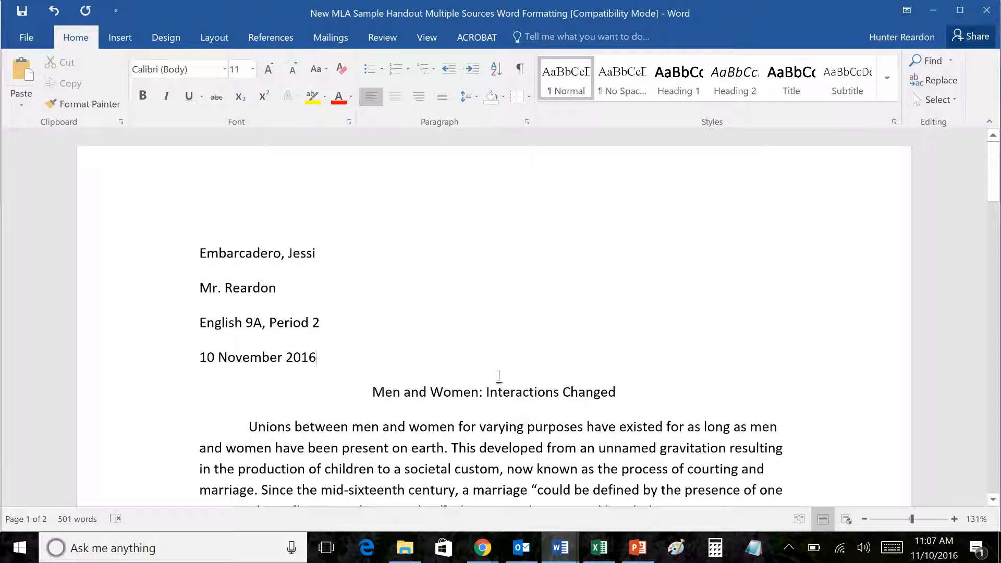
pyautogui.click(397, 427)
pyautogui.click(394, 392)
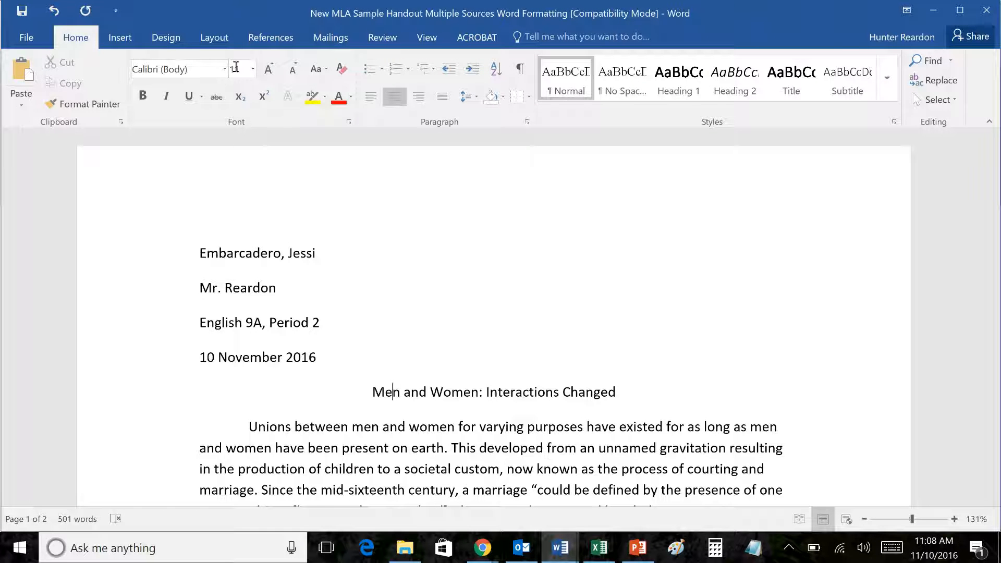
pyautogui.click(267, 363)
pyautogui.click(301, 365)
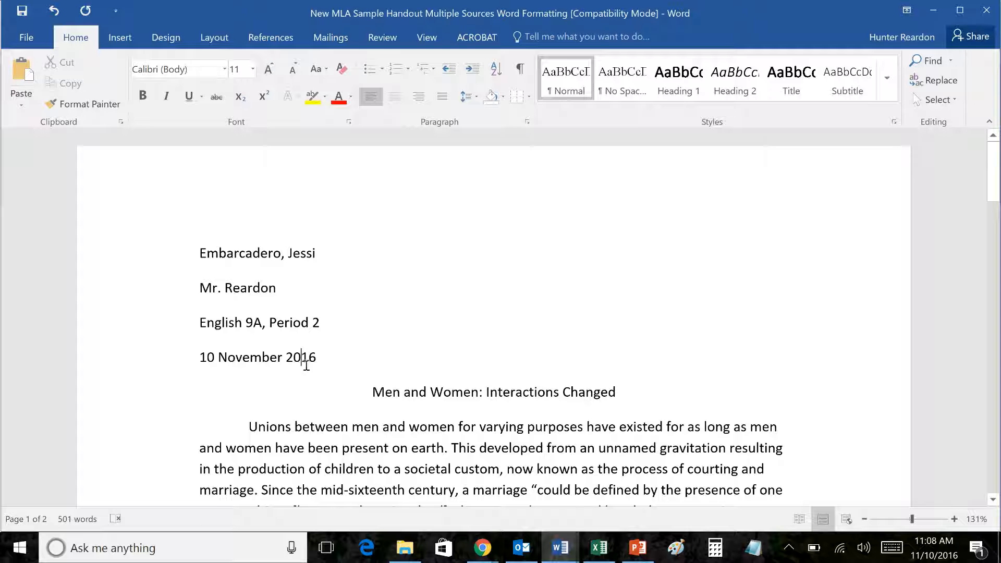
pyautogui.hotkey('ctrl', 'a')
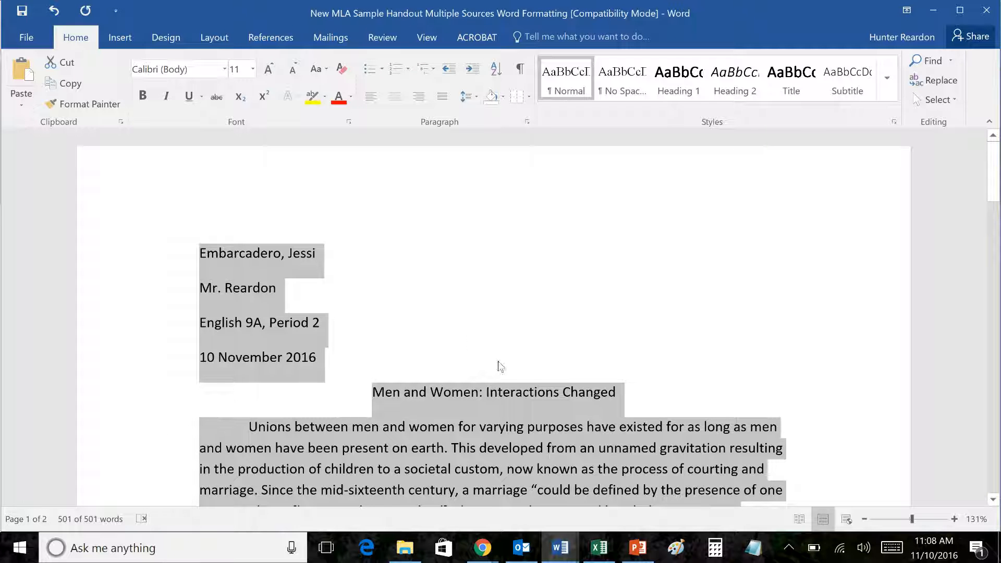
# Step: Set the whole essay to Times New Roman, size 12
pyautogui.click(224, 69)
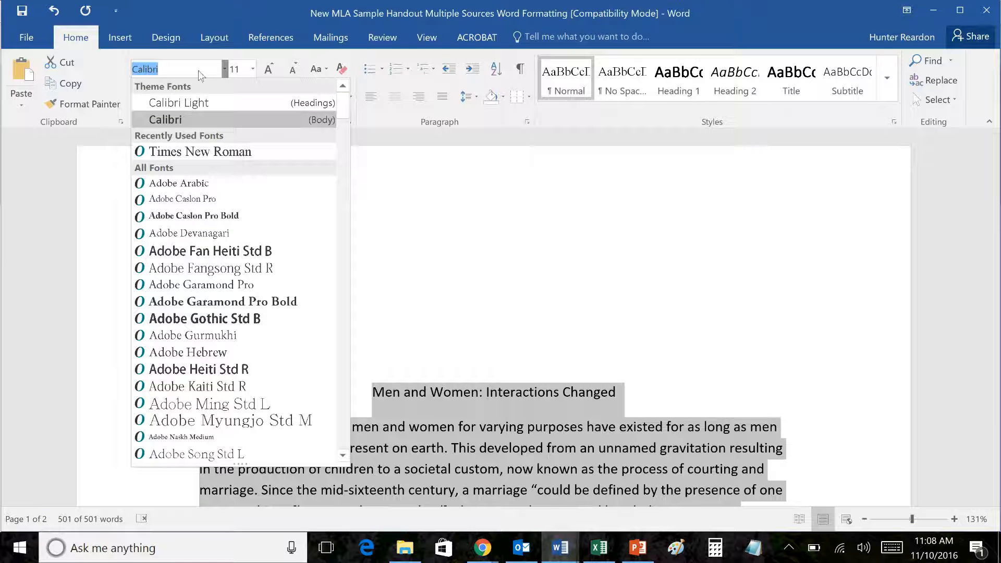
pyautogui.click(228, 151)
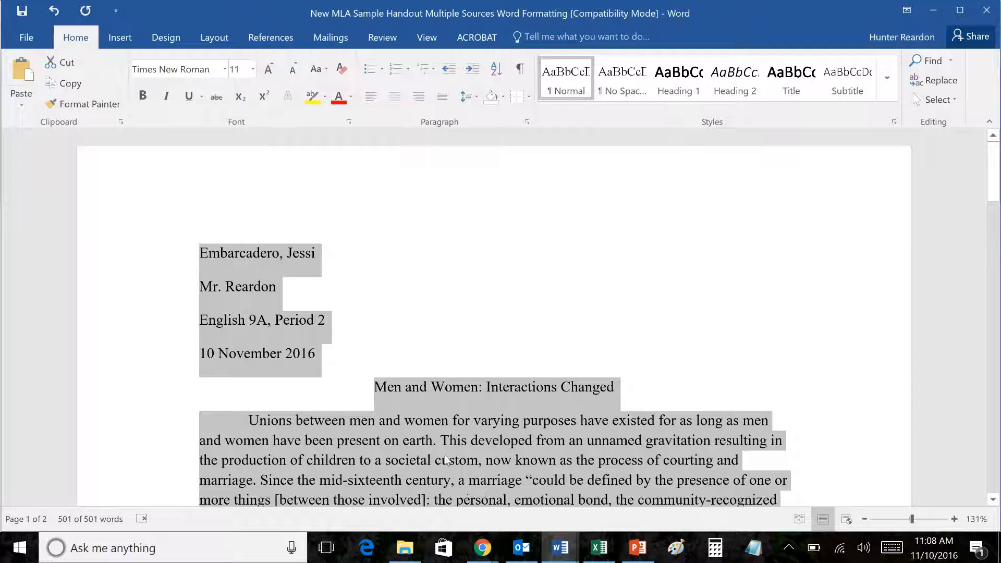
pyautogui.click(238, 69)
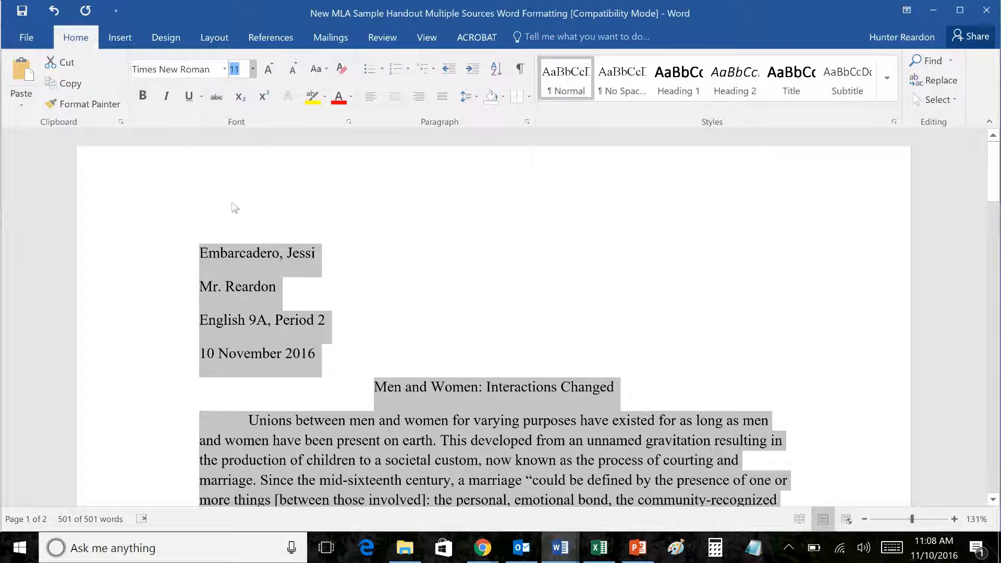
pyautogui.write('12')
pyautogui.press('Return')
# Step: Check the heading, title and body alignment, then select the entire essay again
pyautogui.click(510, 386)
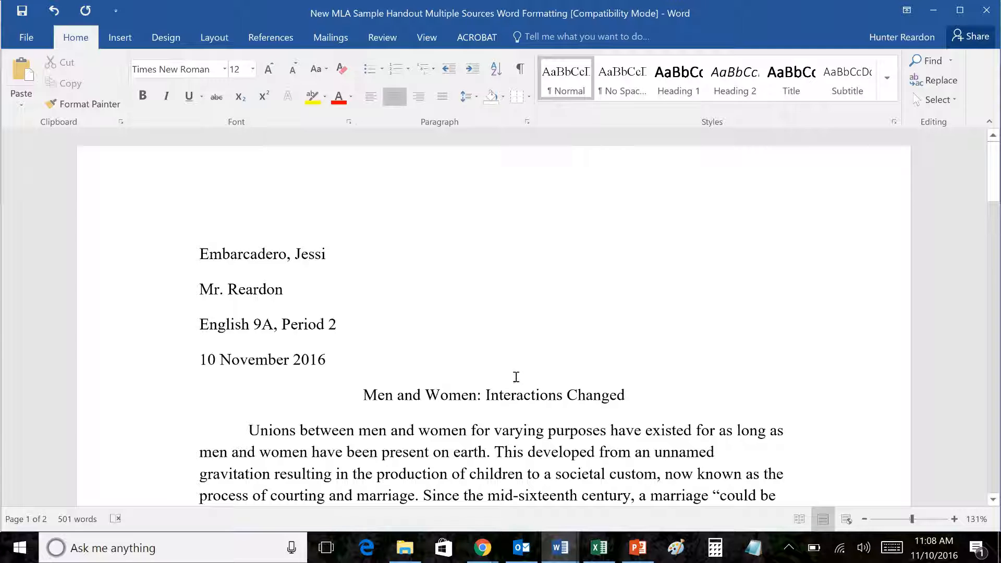
pyautogui.scroll(-1, 454, 378)
pyautogui.scroll(1, 440, 380)
pyautogui.click(427, 413)
pyautogui.click(379, 318)
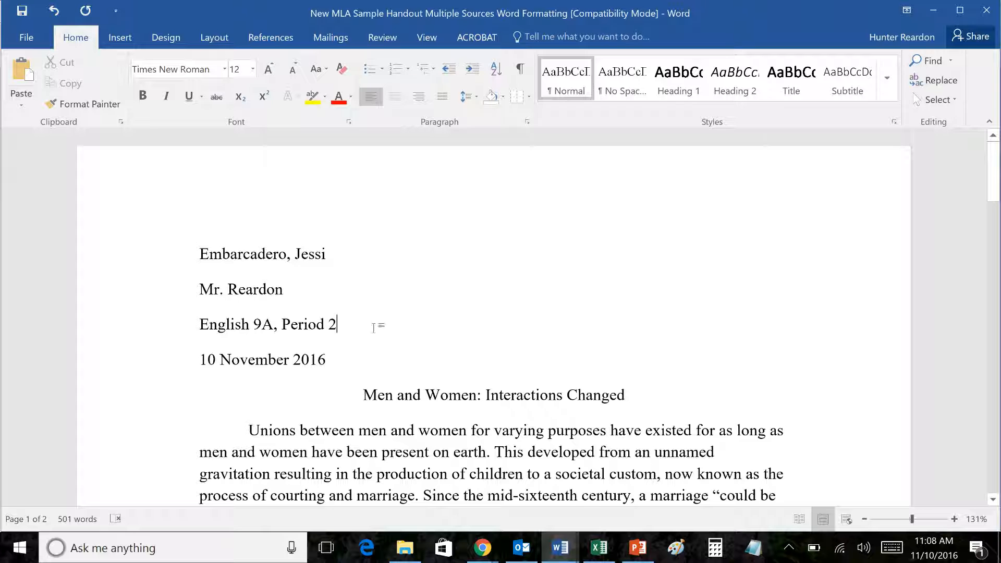
pyautogui.click(542, 412)
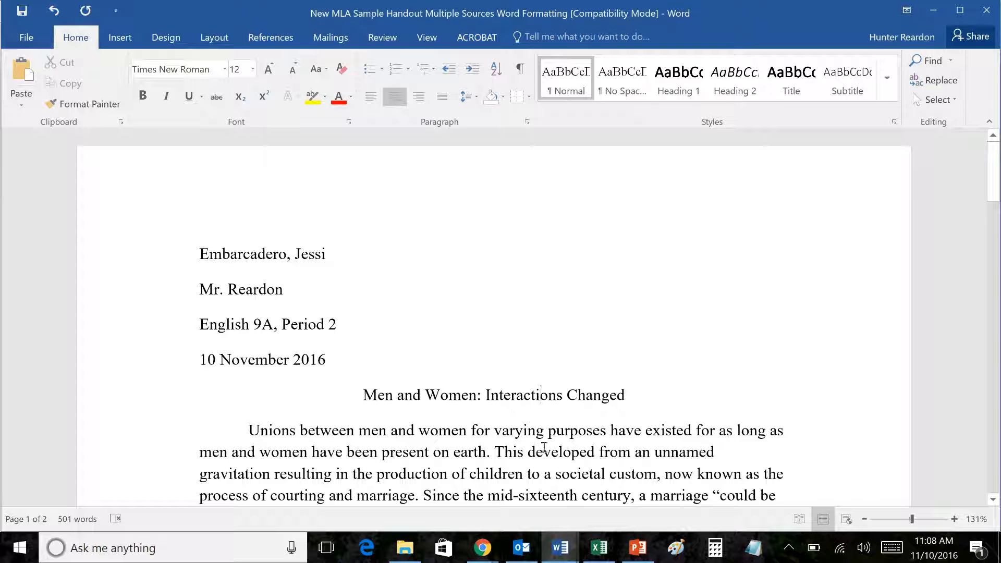
pyautogui.click(563, 430)
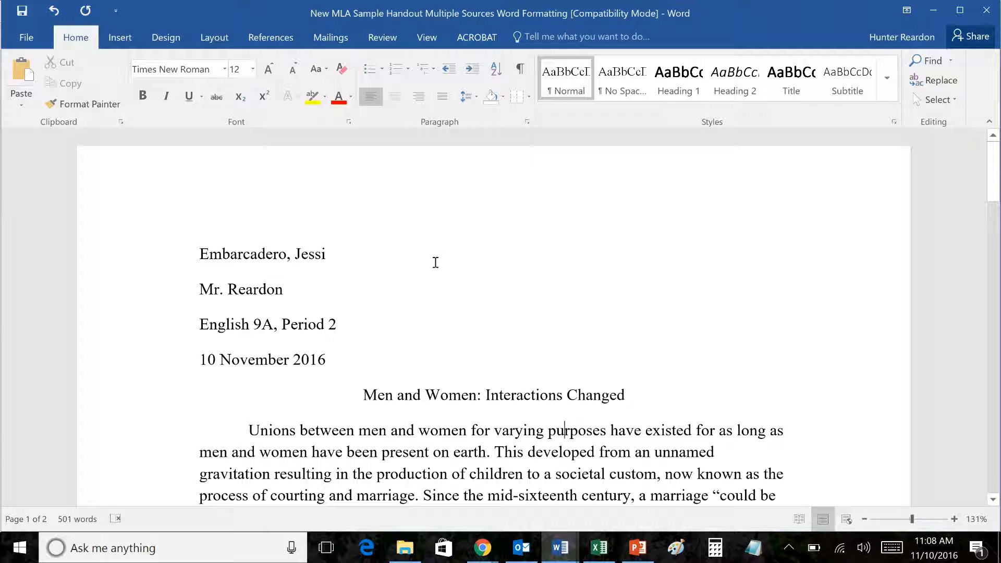
pyautogui.click(394, 313)
pyautogui.hotkey('ctrl', 'a')
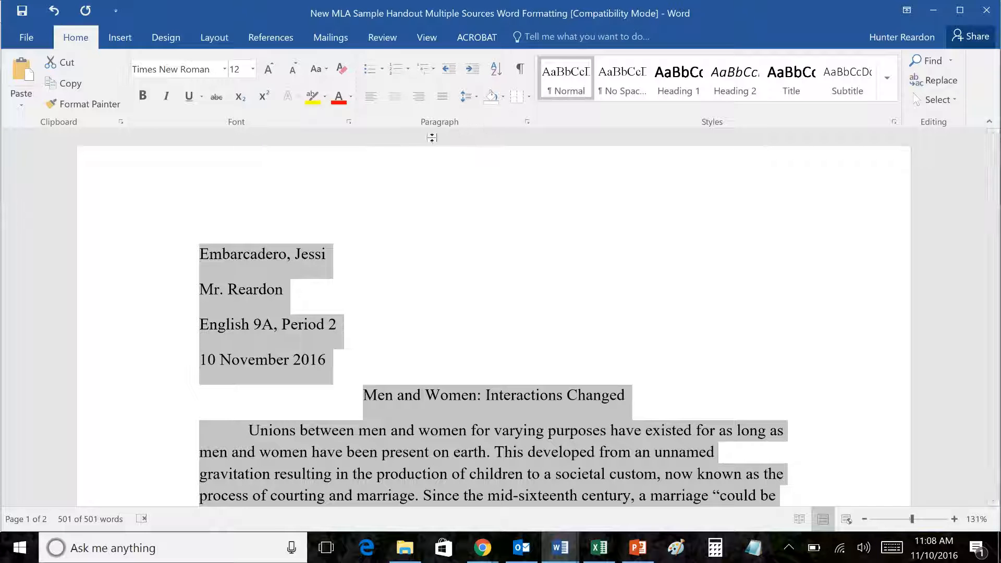
# Step: Set Double line spacing, 0 pt after, and no extra space between same-style paragraphs
pyautogui.click(527, 123)
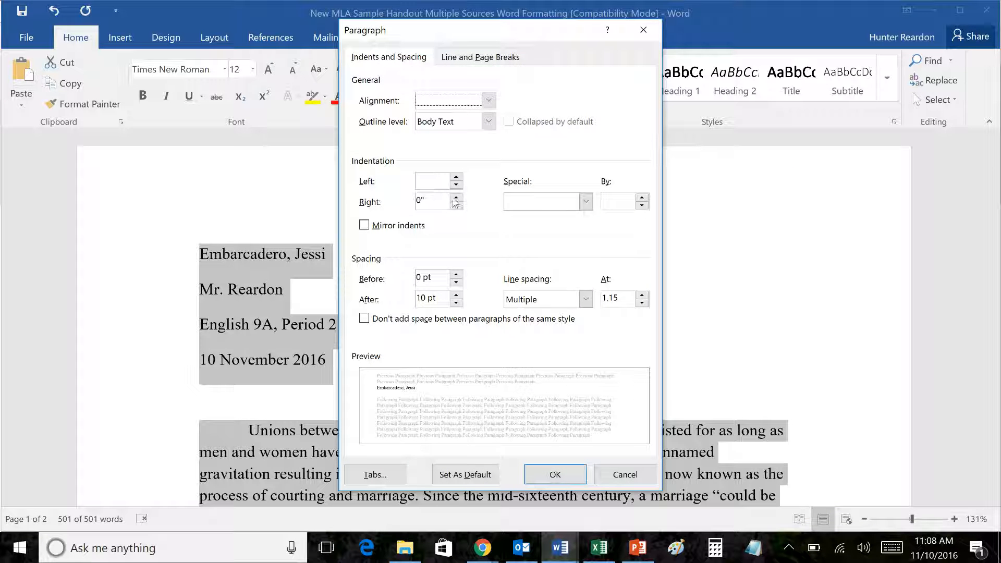
pyautogui.click(440, 300)
pyautogui.moveTo(437, 298); pyautogui.dragTo(416, 298)
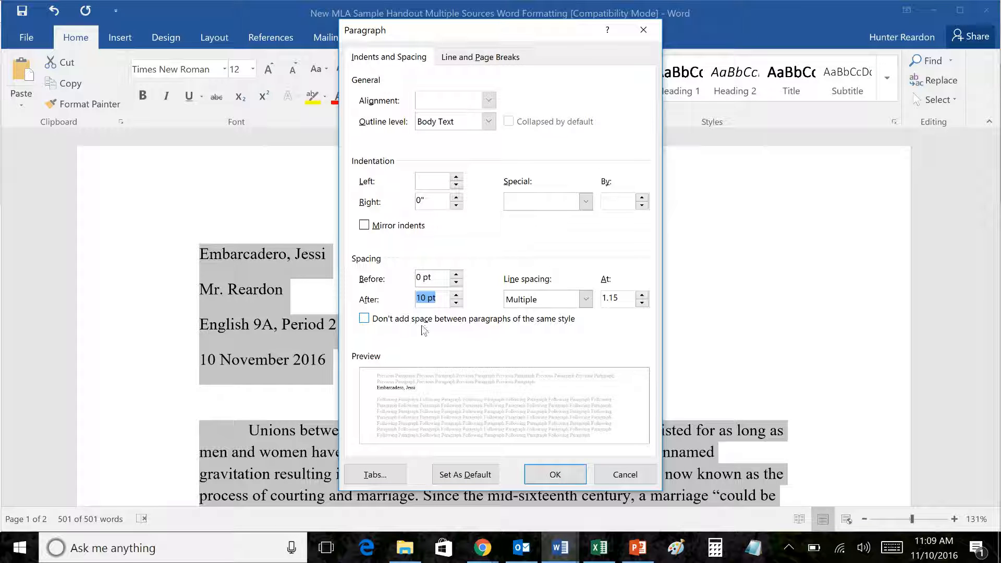
pyautogui.write('0')
pyautogui.click(364, 319)
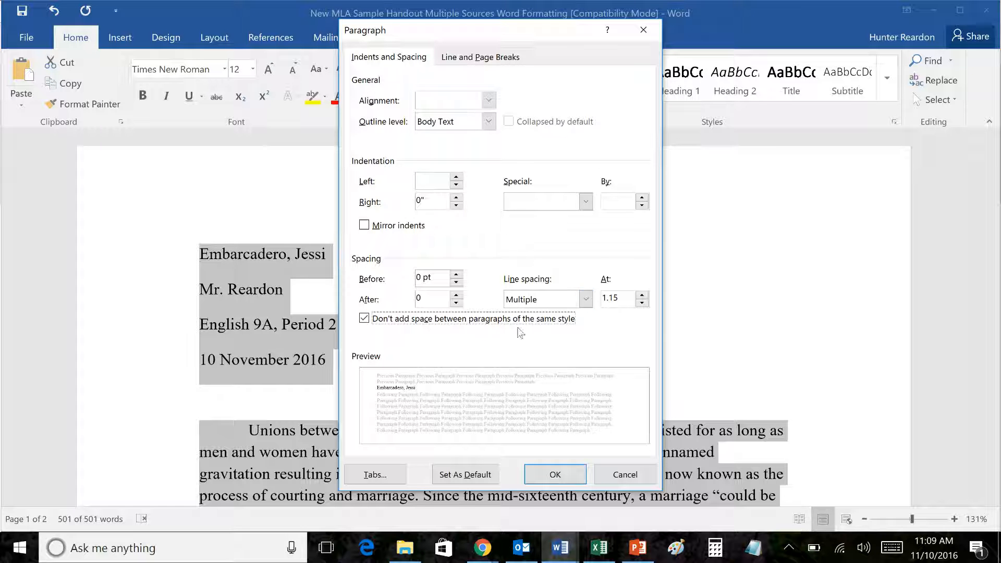
pyautogui.click(545, 307)
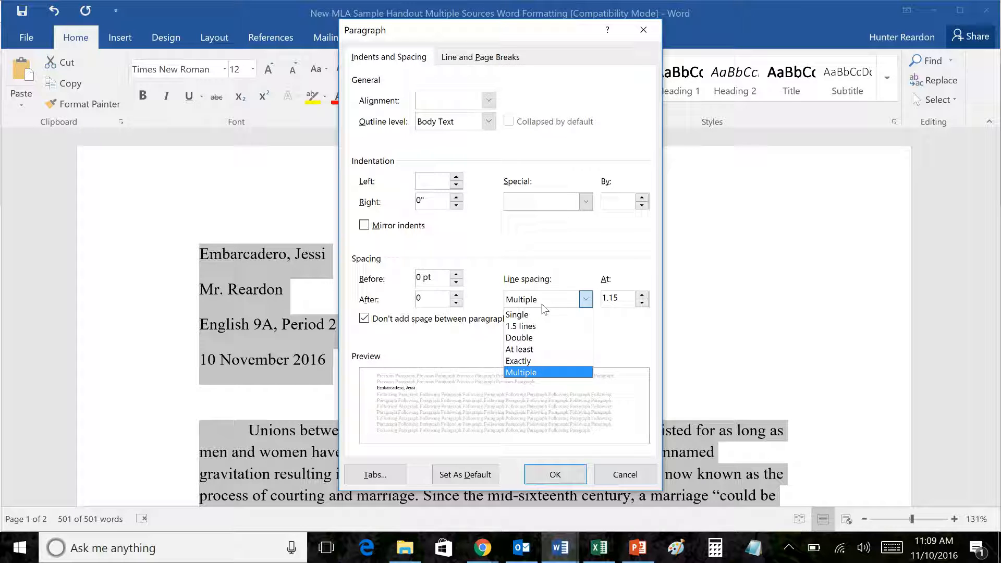
pyautogui.click(538, 338)
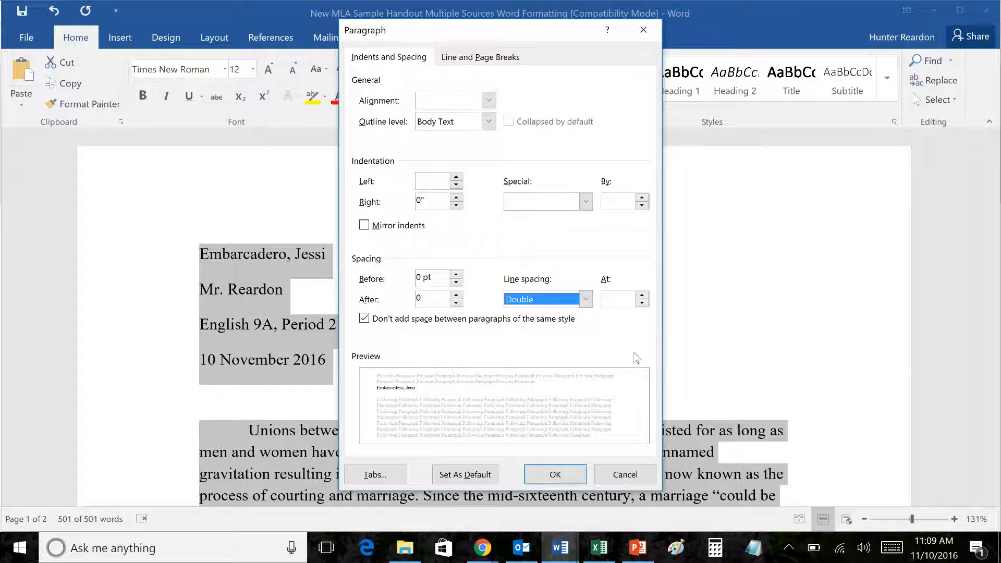
pyautogui.click(617, 301)
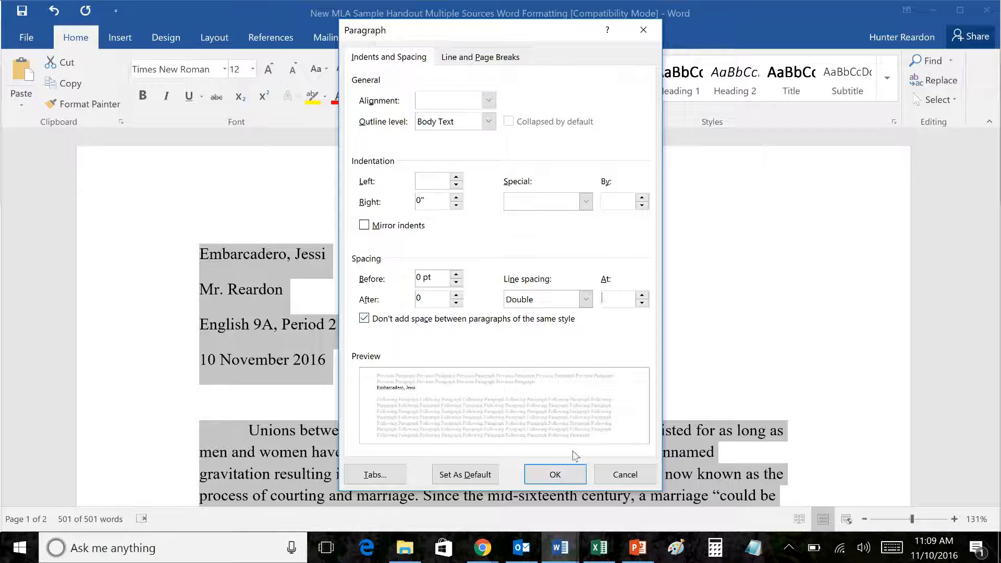
pyautogui.click(571, 475)
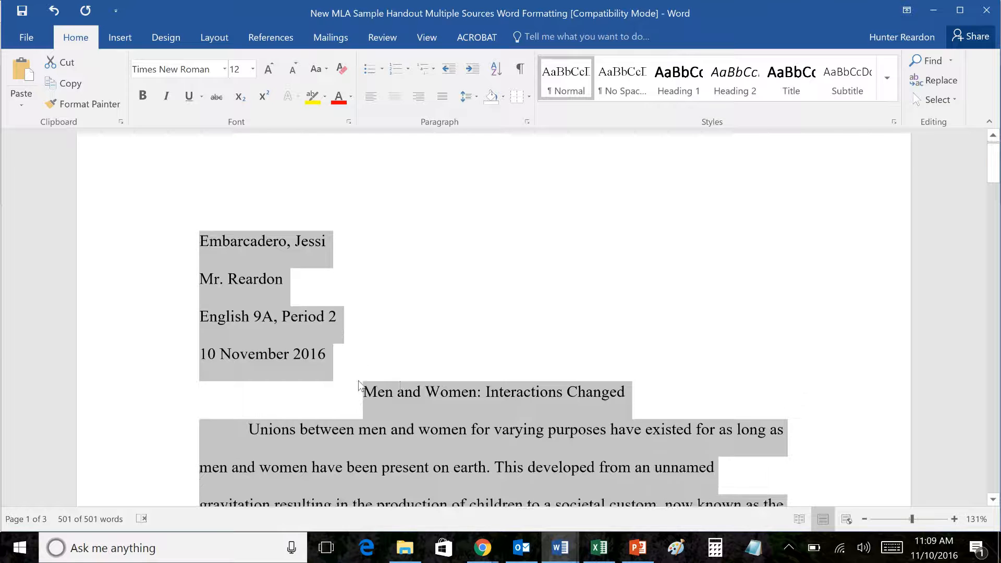
pyautogui.scroll(-10, 359, 385)
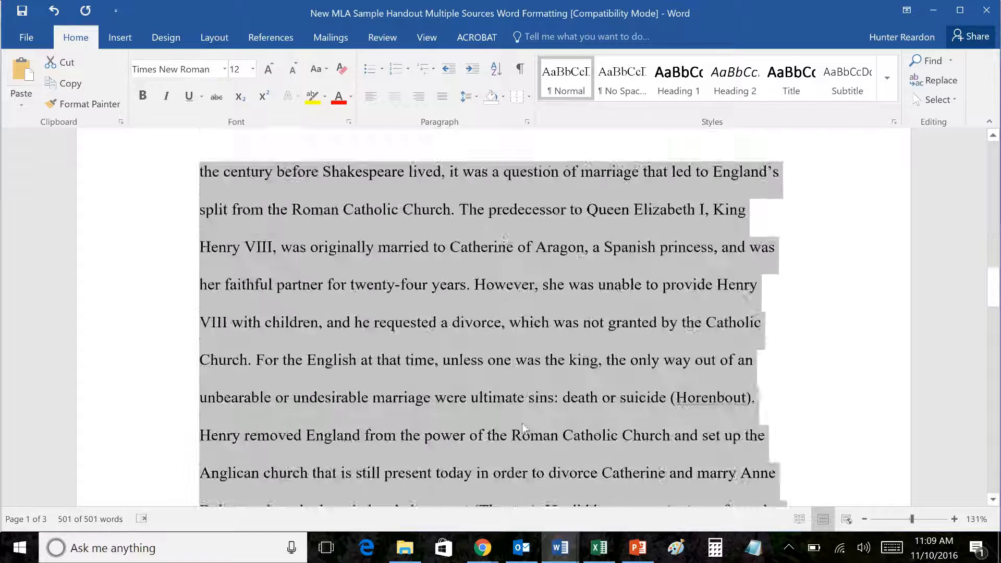
# Step: Insert a Plain Number 3 page number at the top right of the header
pyautogui.scroll(-2, 521, 423)
pyautogui.scroll(15, 525, 445)
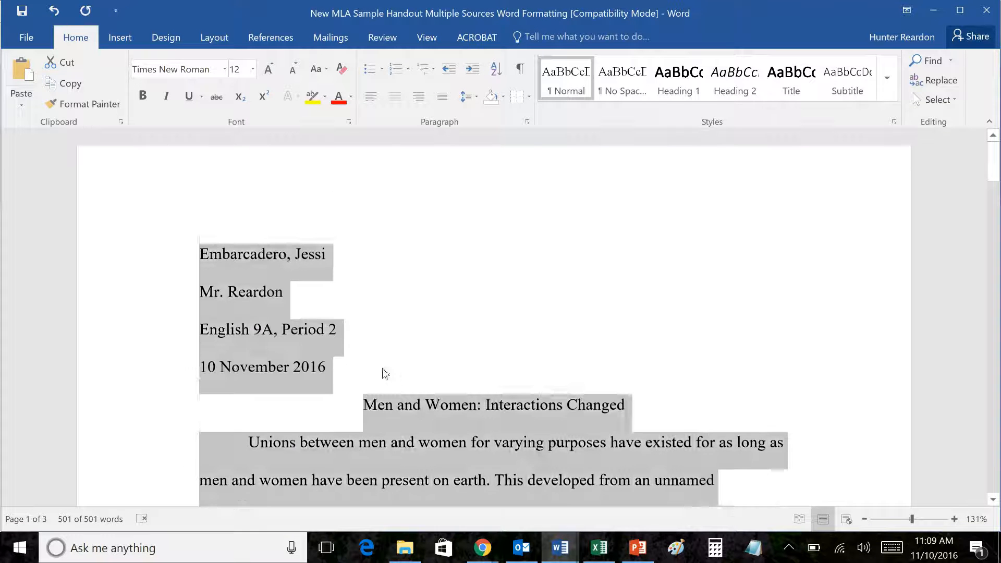
pyautogui.click(384, 373)
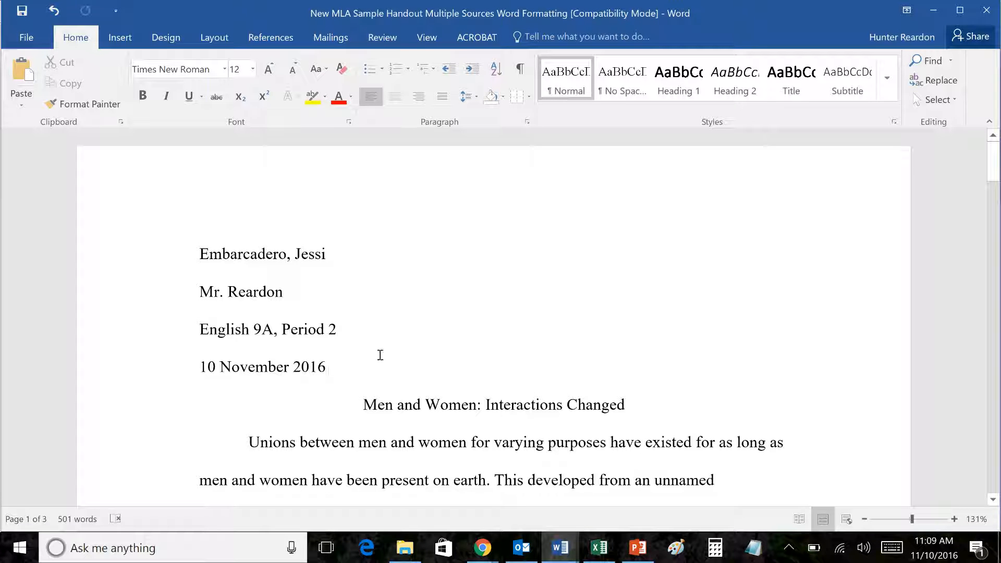
pyautogui.click(486, 405)
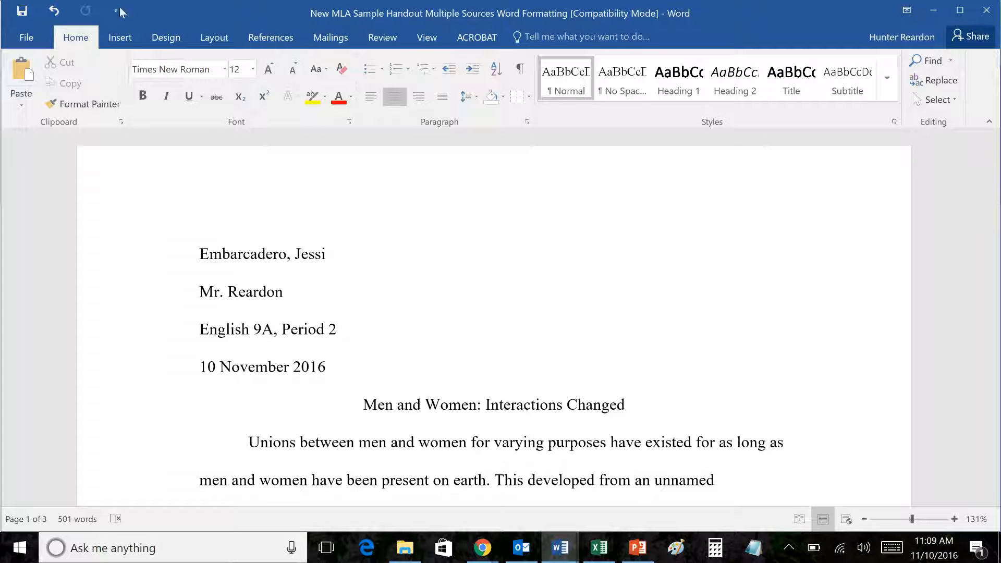
pyautogui.click(121, 38)
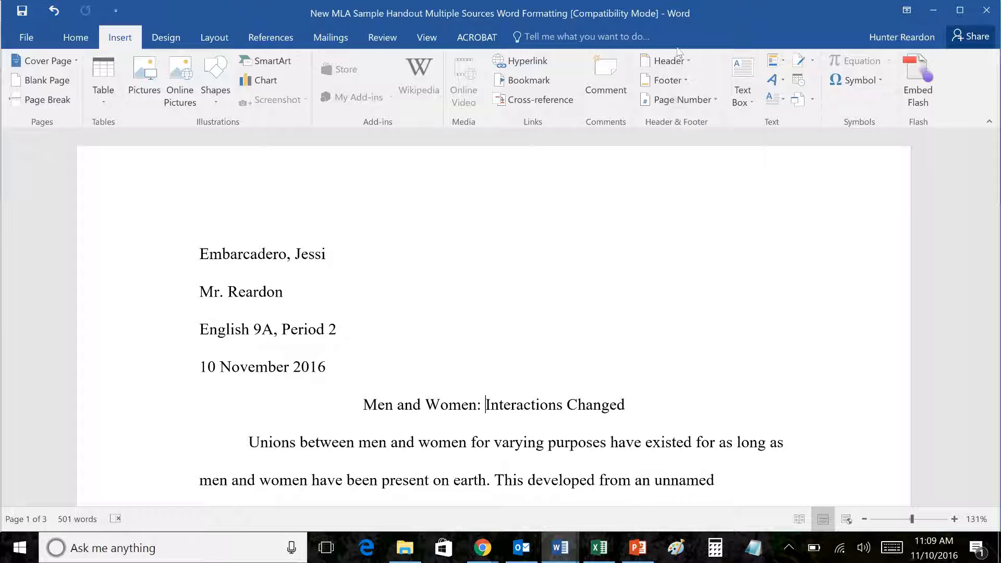
pyautogui.click(686, 102)
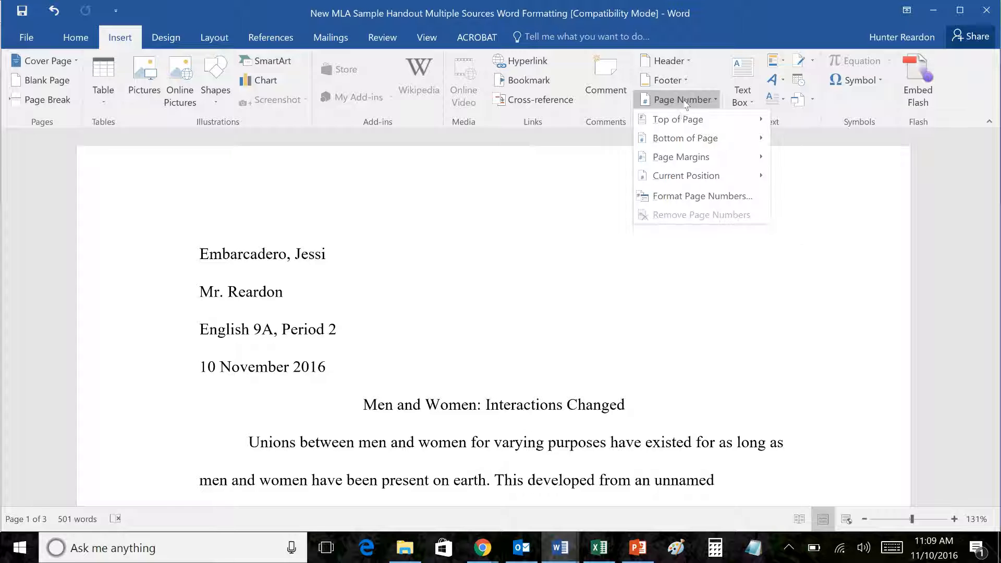
pyautogui.moveTo(681, 119)
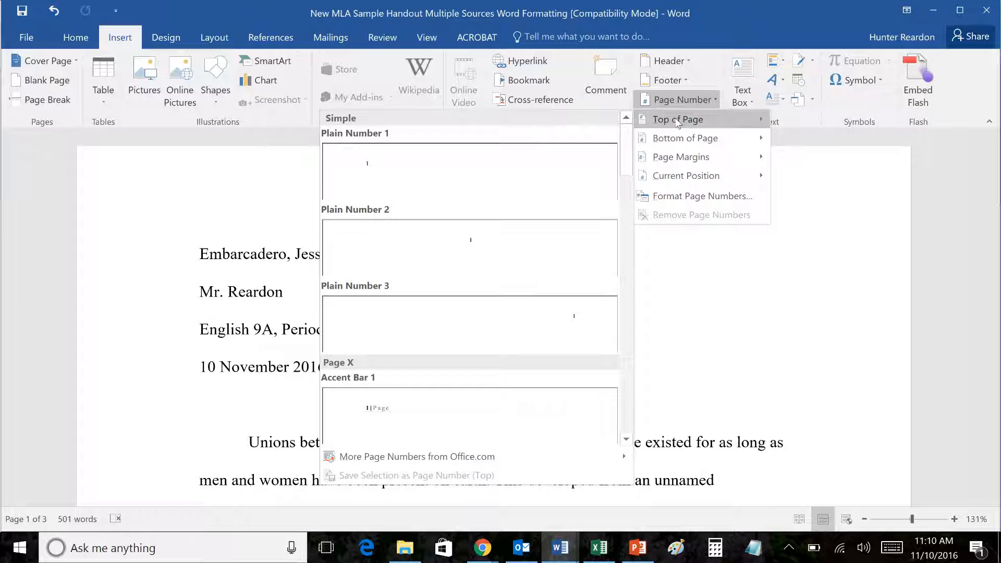
pyautogui.click(546, 327)
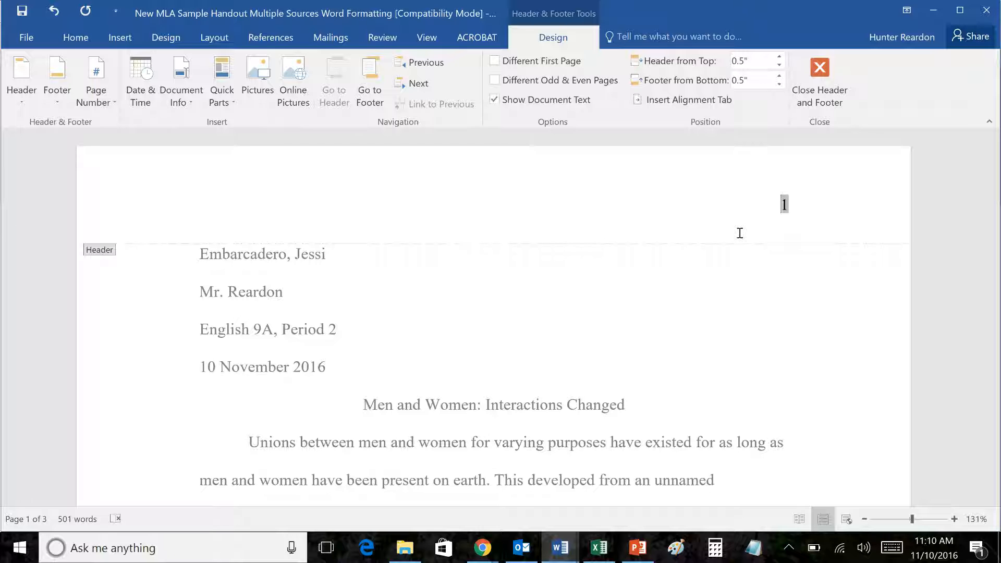
# Step: Type the student's surname before the page number and close the header
pyautogui.write('Embarcadero')
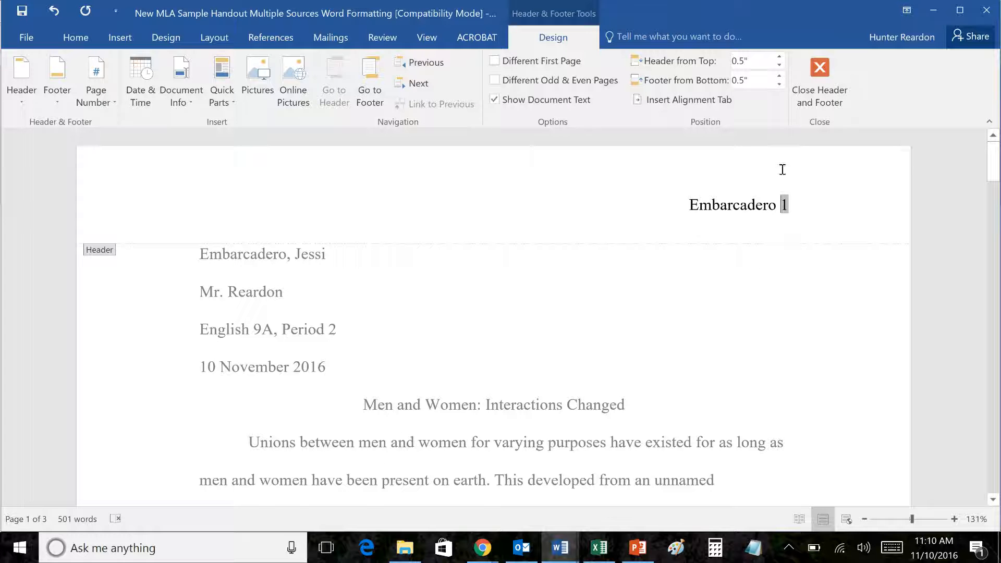
pyautogui.doubleClick(655, 404)
# Step: Scroll through pages 2 and 3 to confirm each header shows the surname and page number
pyautogui.scroll(-8, 655, 403)
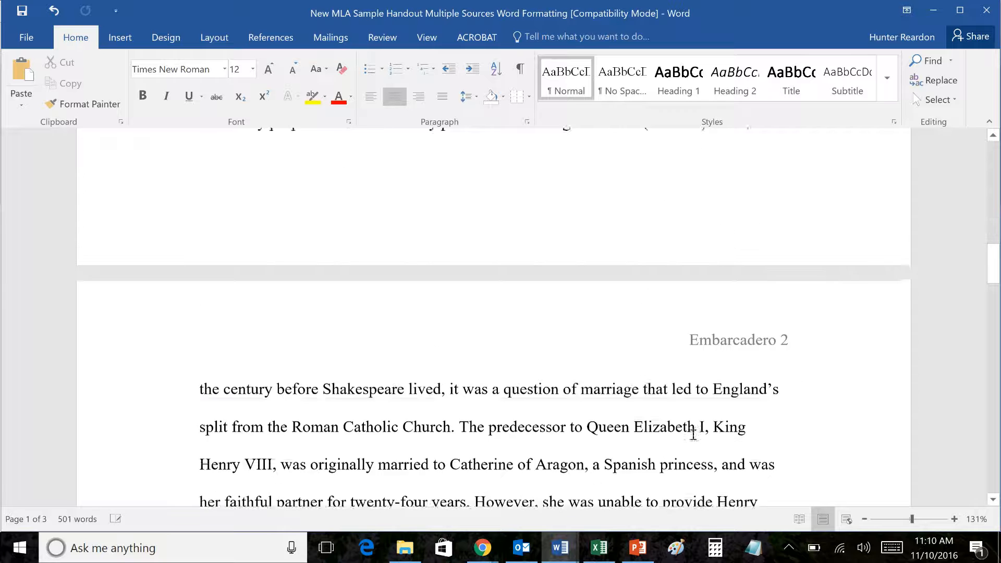
pyautogui.scroll(-15, 787, 315)
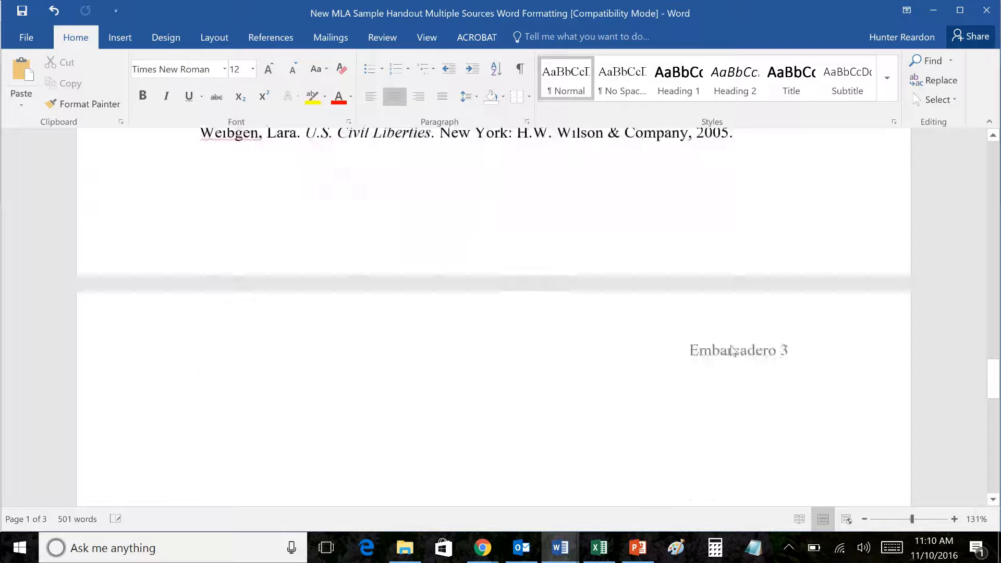
pyautogui.scroll(20, 732, 350)
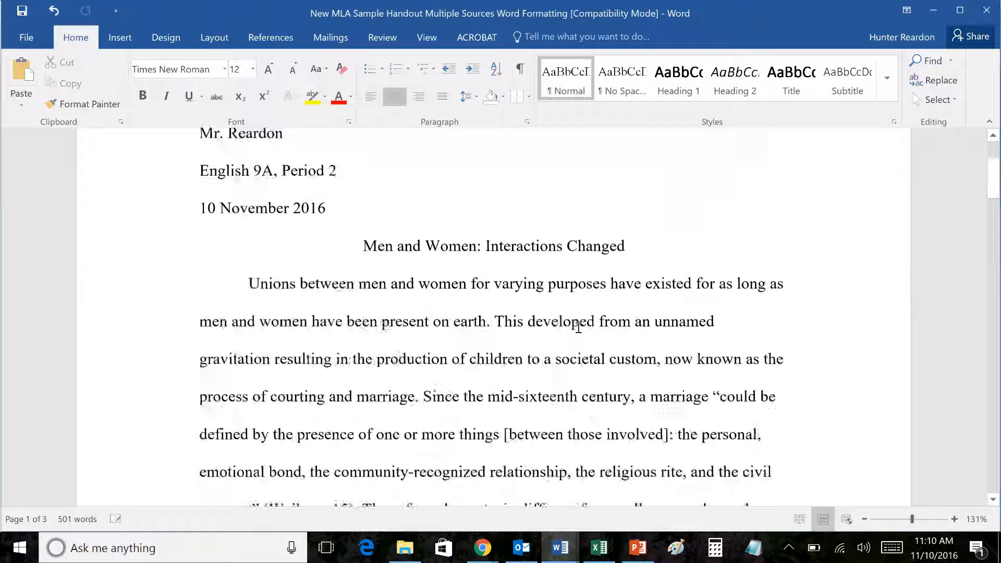
pyautogui.scroll(3, 578, 327)
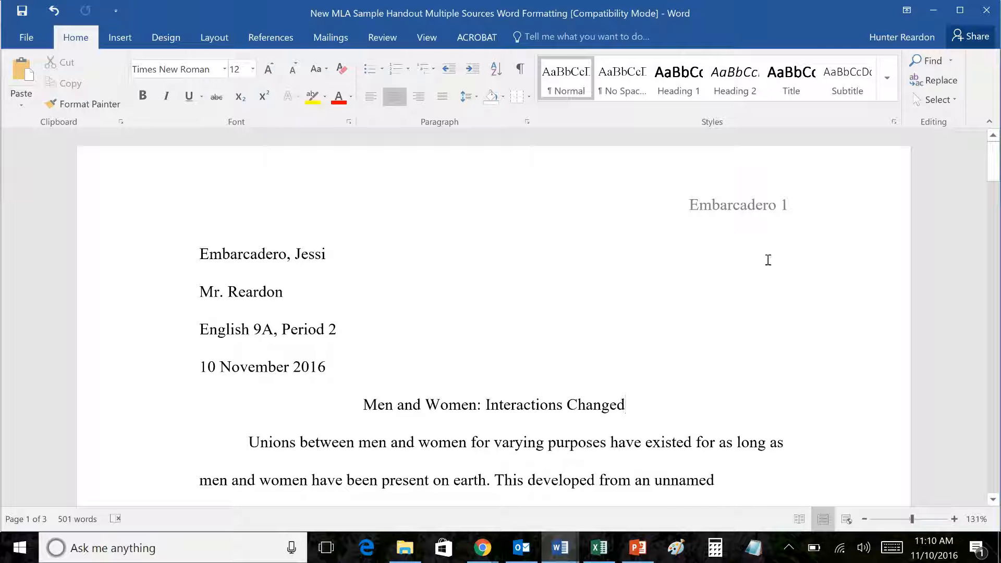
pyautogui.click(383, 376)
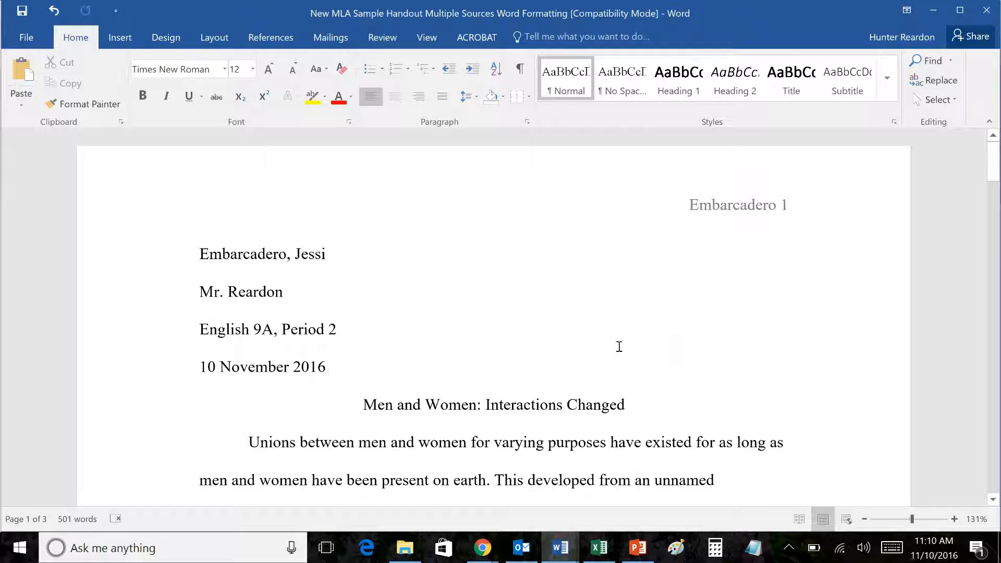
pyautogui.scroll(-1, 519, 398)
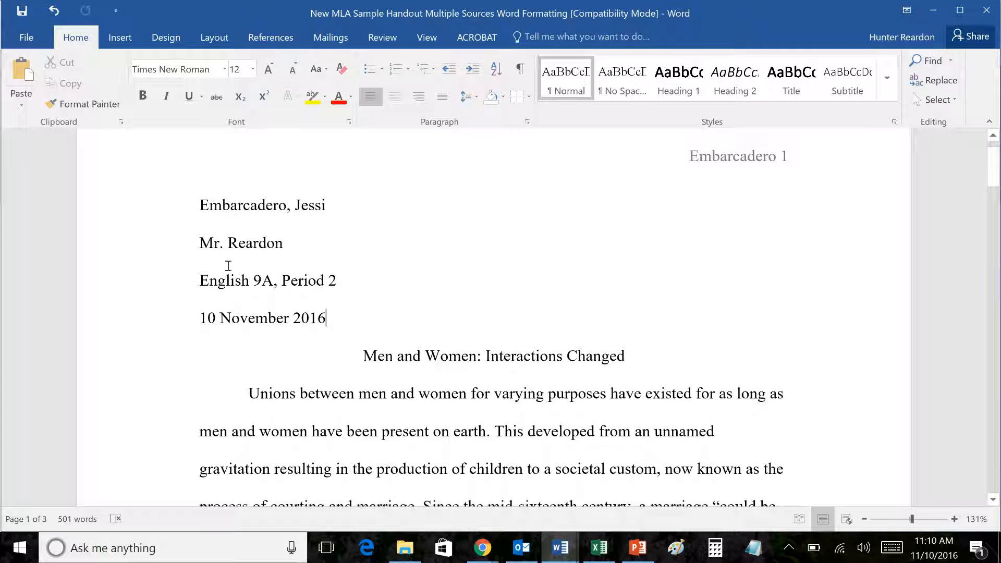
pyautogui.scroll(-14, 422, 431)
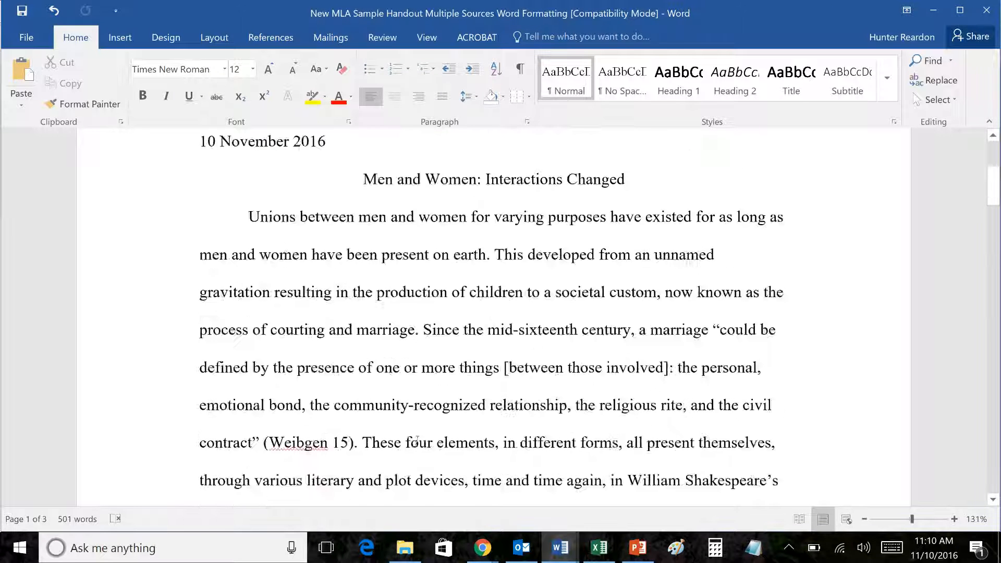
pyautogui.scroll(12, 427, 419)
pyautogui.scroll(3, 412, 406)
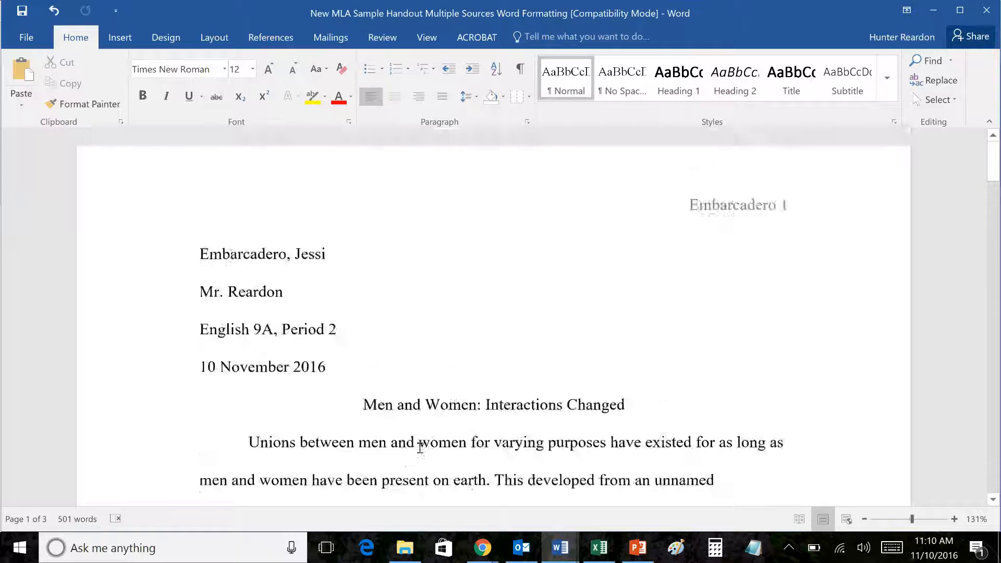
pyautogui.scroll(-3, 365, 417)
# Step: Dismiss the new-mail notification and restore the opening paragraph's first-line indent with Tab
pyautogui.hotkey('ctrl', 'z')
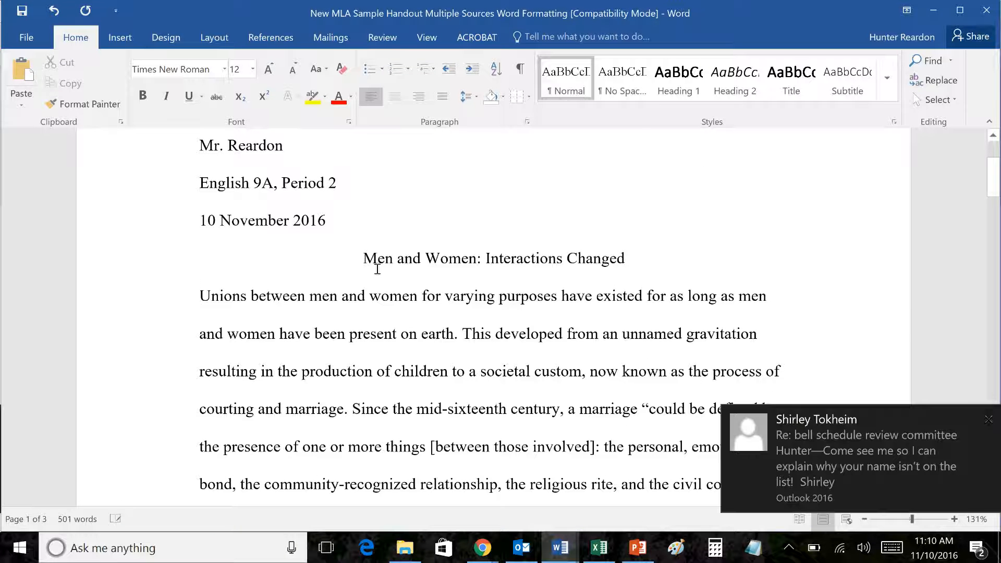
pyautogui.click(989, 420)
pyautogui.scroll(-2, 222, 282)
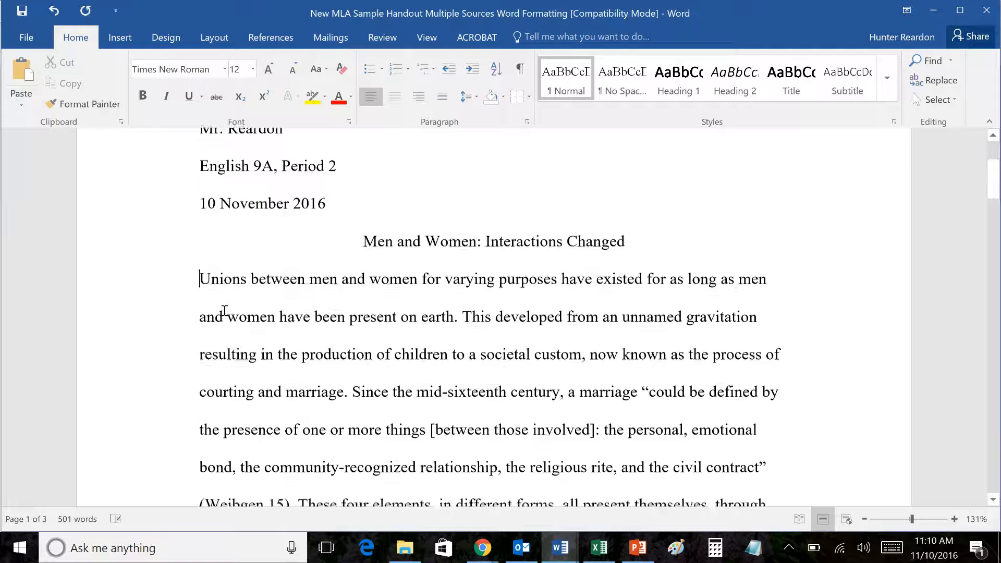
pyautogui.scroll(4, 260, 268)
pyautogui.scroll(2, 289, 290)
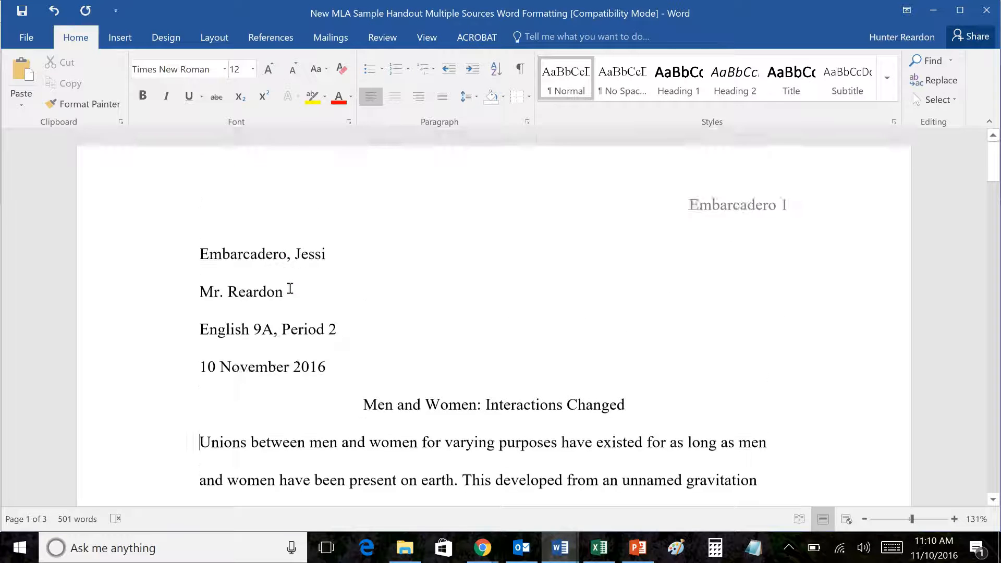
pyautogui.scroll(-3, 292, 288)
pyautogui.scroll(3, 300, 292)
pyautogui.scroll(-5, 411, 353)
pyautogui.scroll(5, 409, 355)
pyautogui.scroll(-1, 409, 355)
pyautogui.press('Tab')
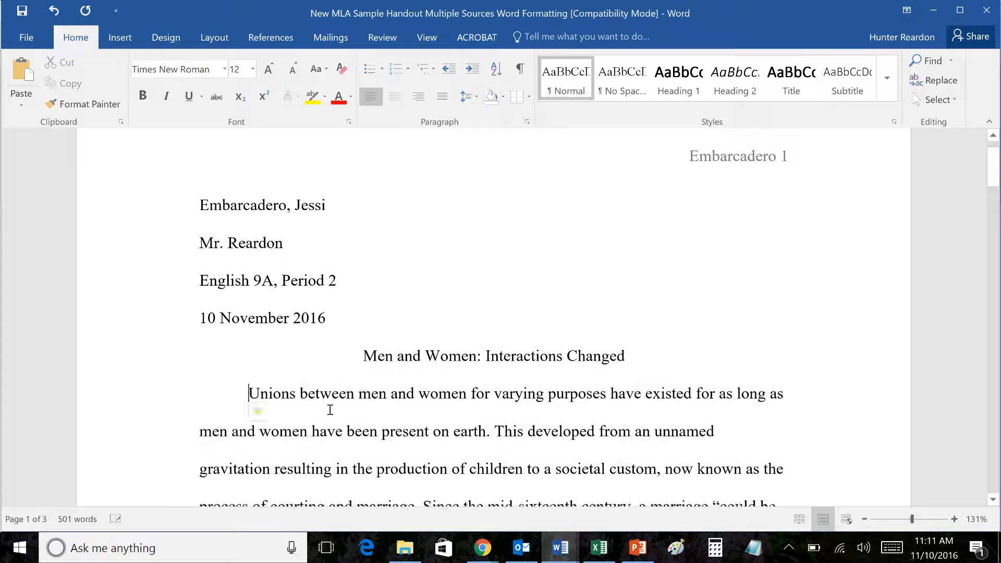
pyautogui.scroll(-4, 302, 389)
pyautogui.scroll(-15, 313, 391)
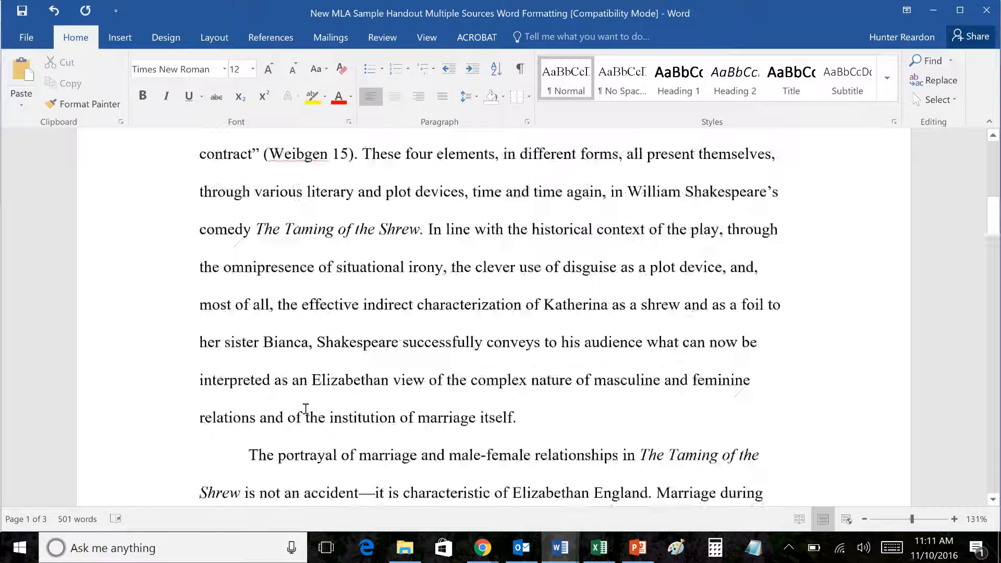
pyautogui.scroll(3, 276, 376)
pyautogui.scroll(2, 261, 339)
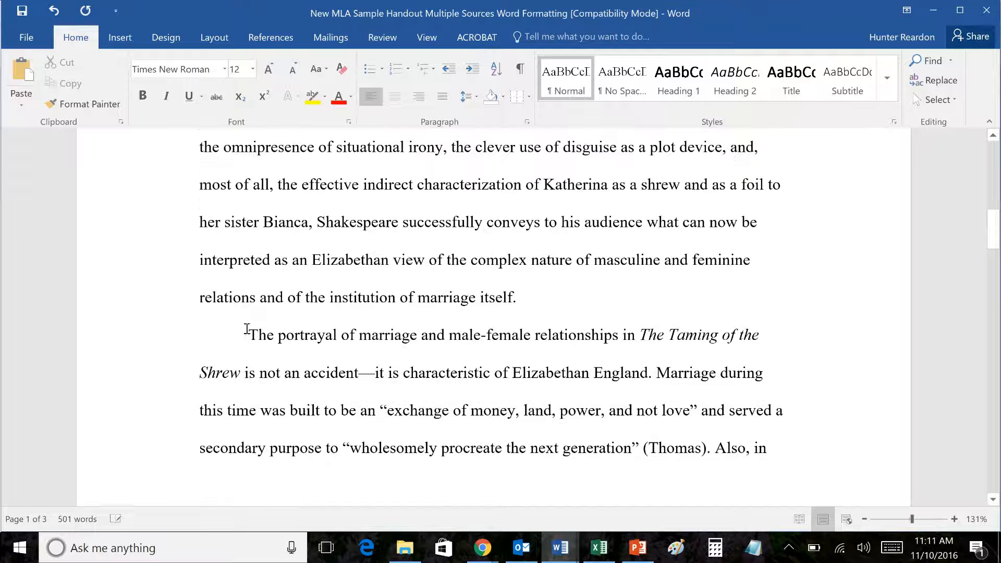
pyautogui.scroll(10, 263, 349)
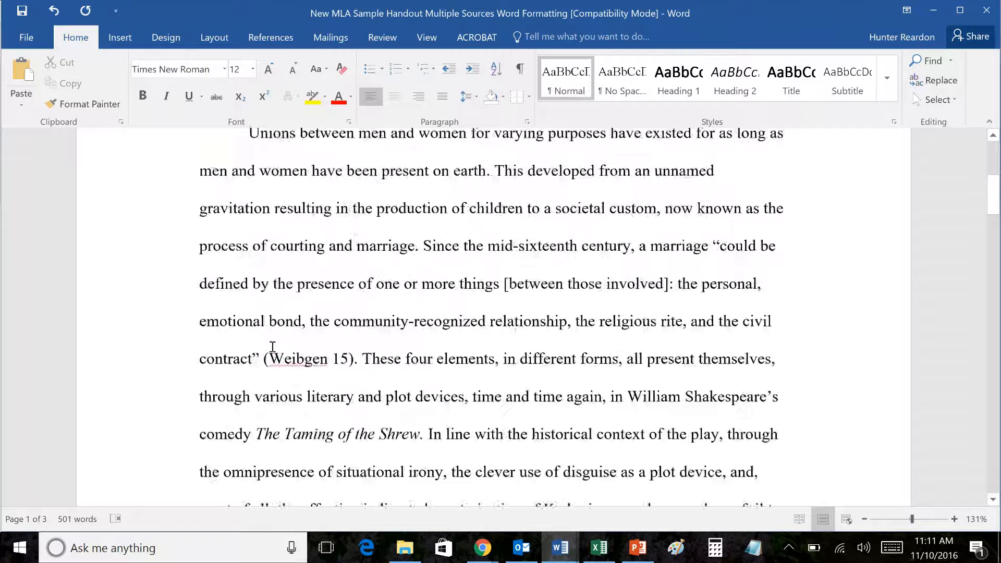
pyautogui.scroll(-7, 276, 365)
pyautogui.scroll(-10, 279, 367)
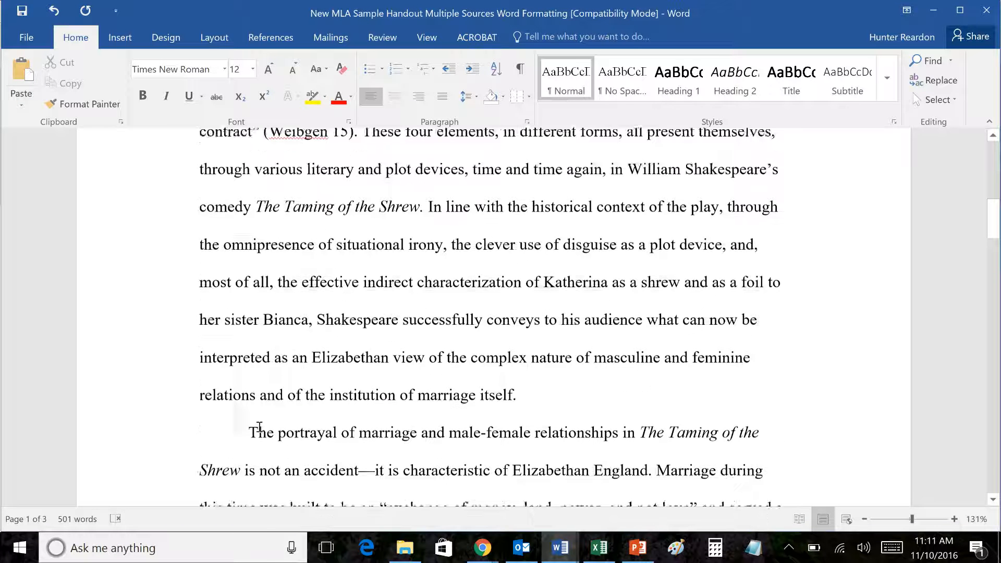
pyautogui.scroll(-8, 375, 463)
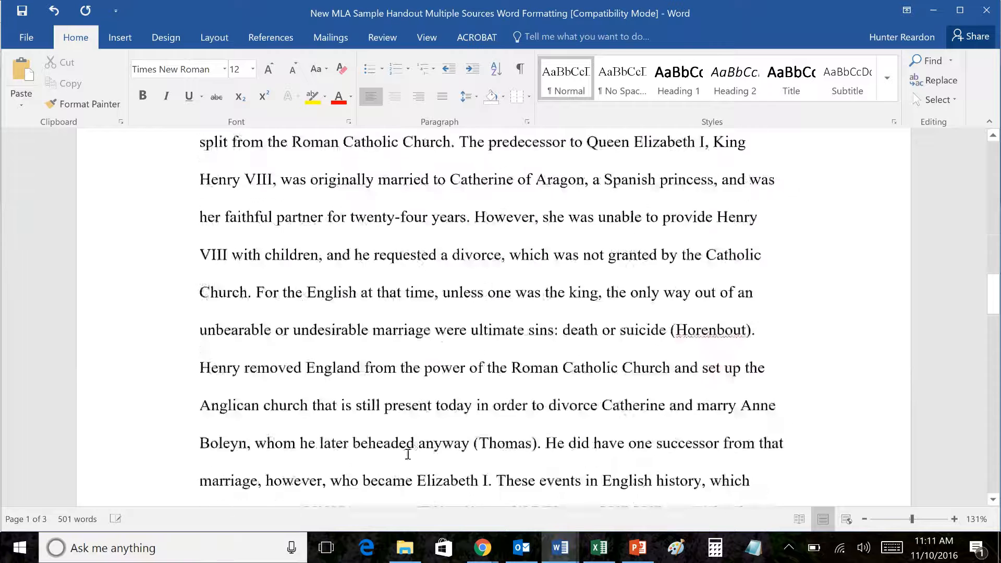
pyautogui.scroll(16, 404, 445)
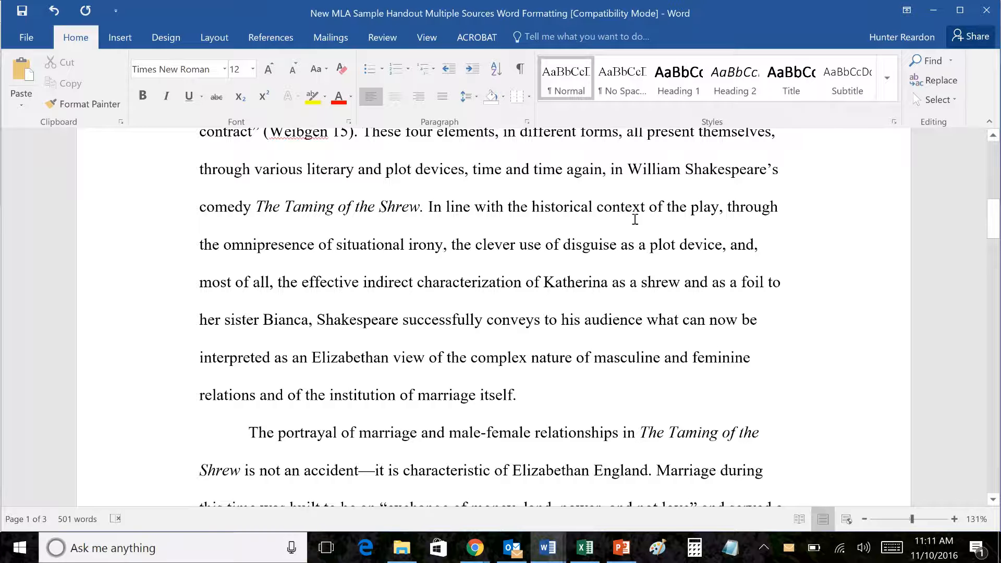
pyautogui.scroll(5, 241, 289)
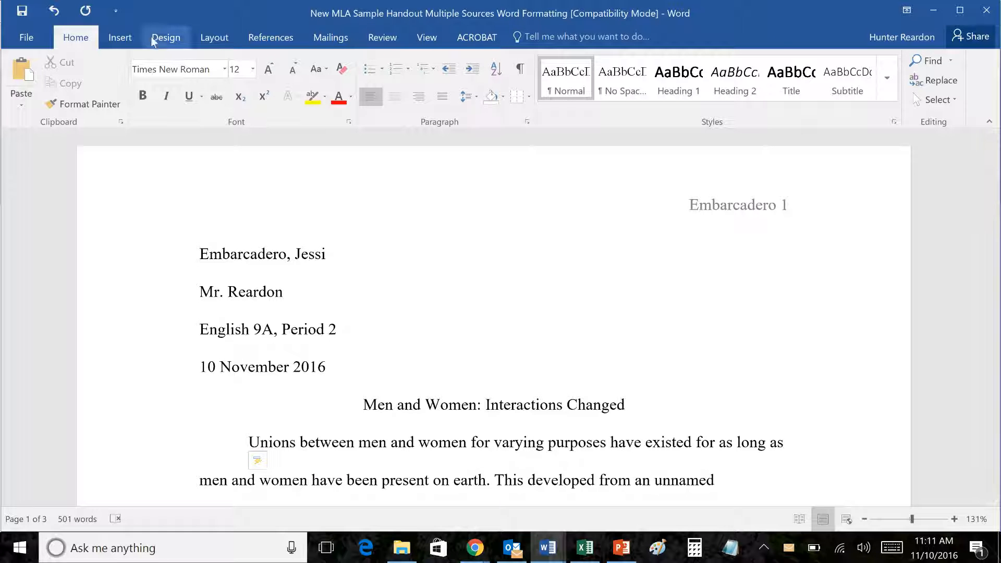
# Step: Apply the Normal margin preset: 1 inch top, bottom, left and right
pyautogui.click(208, 41)
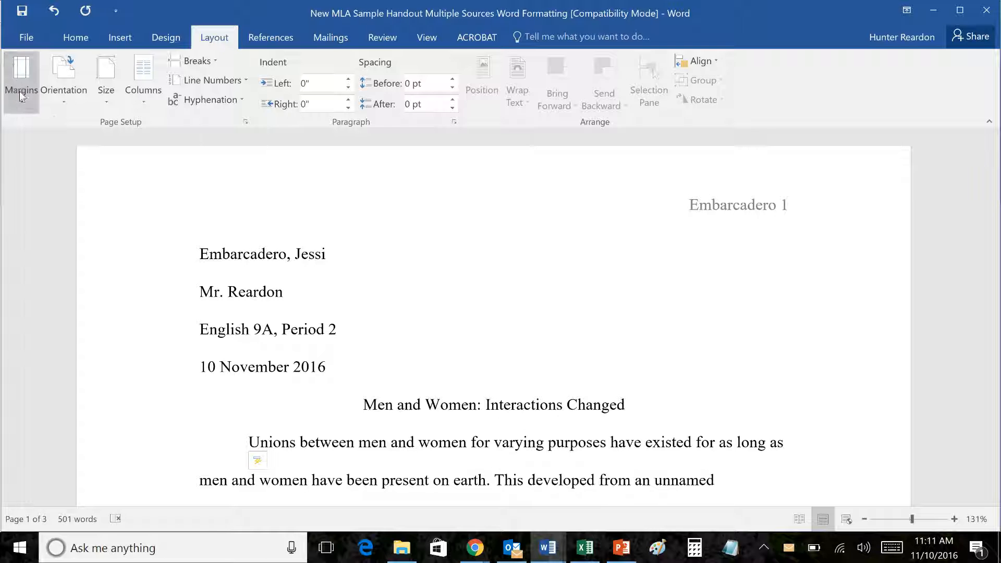
pyautogui.click(24, 110)
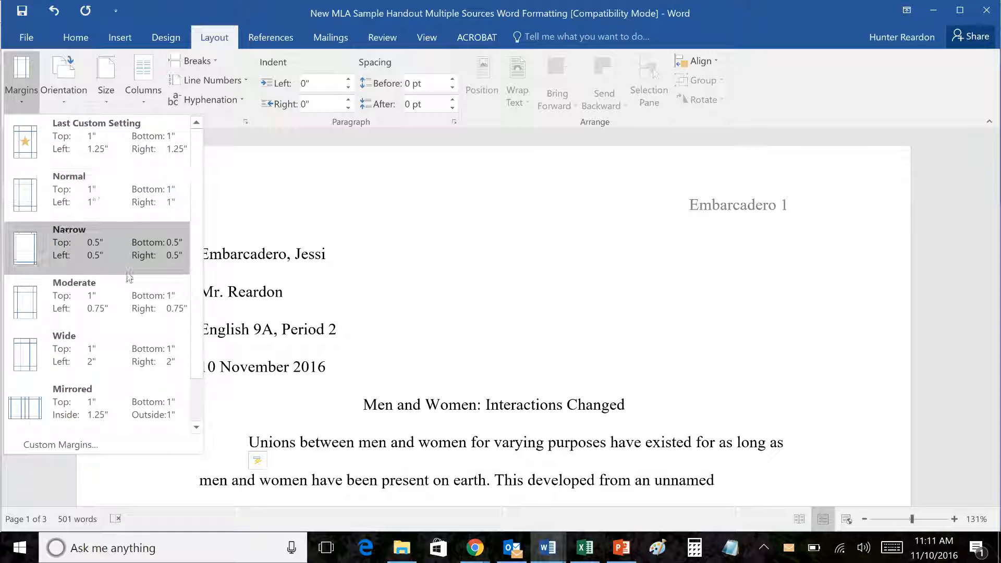
pyautogui.click(92, 196)
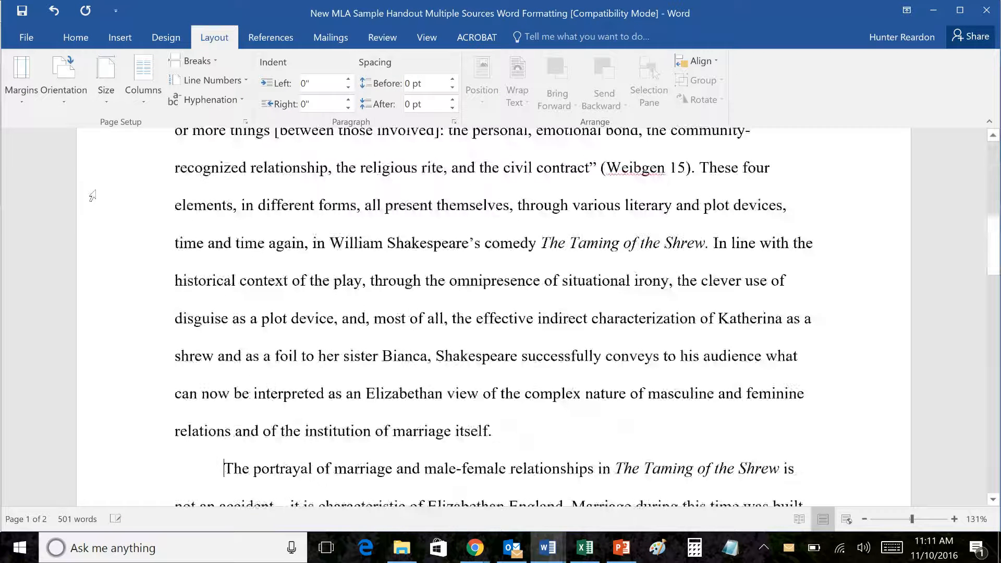
pyautogui.scroll(4, 473, 487)
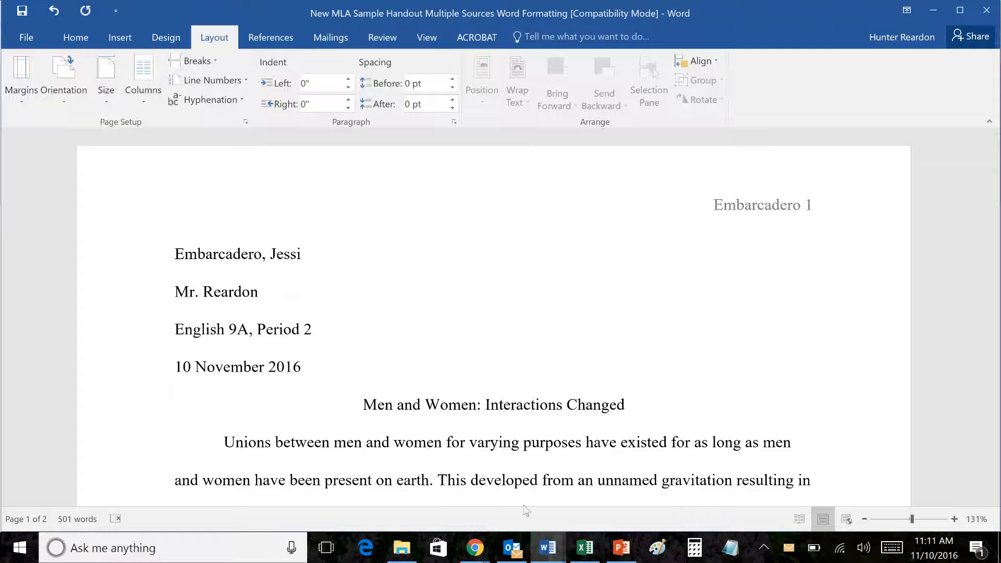
pyautogui.scroll(-2, 542, 402)
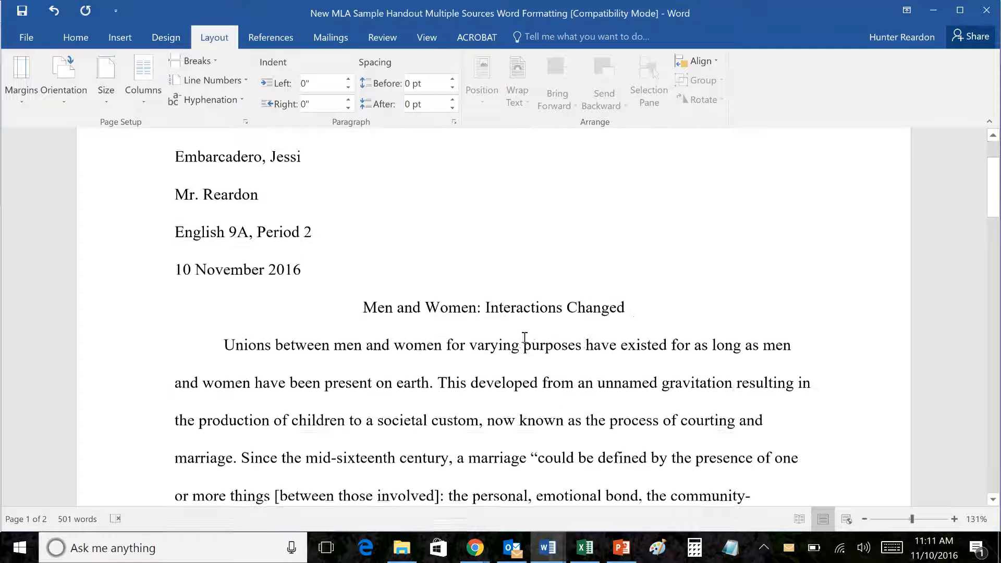
pyautogui.tripleClick(412, 307)
pyautogui.click(78, 42)
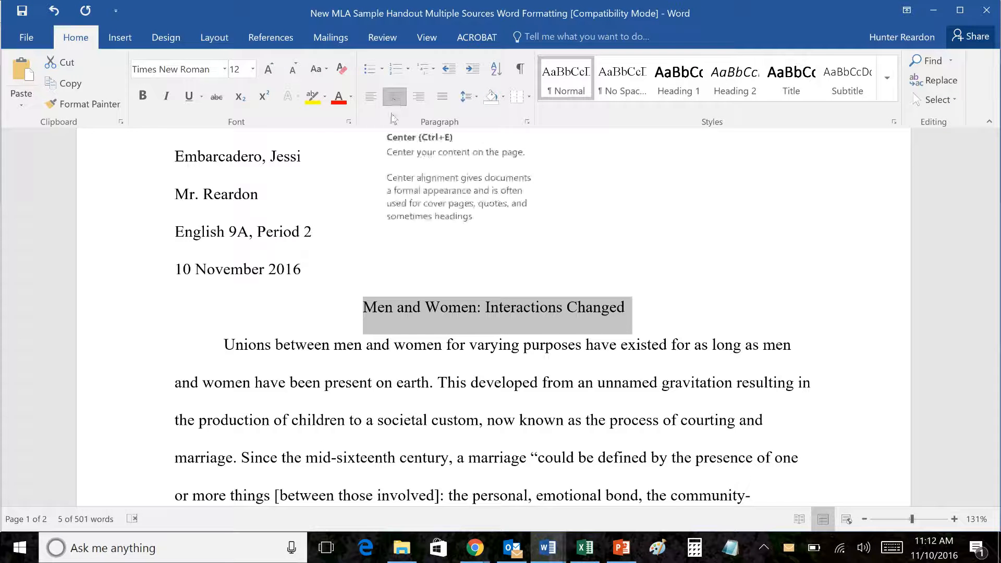
pyautogui.click(331, 339)
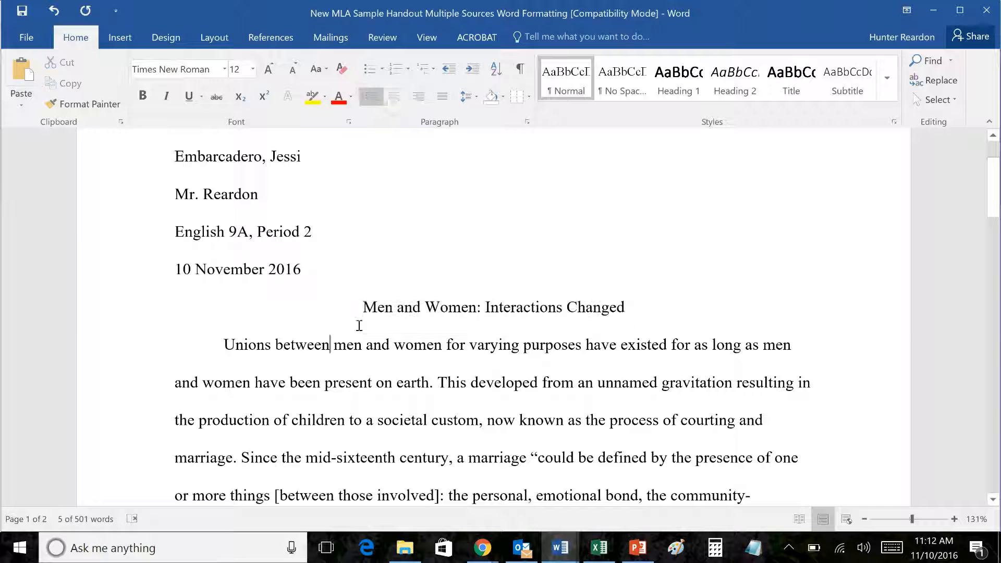
pyautogui.click(360, 307)
pyautogui.hotkey('ctrl', 'l')
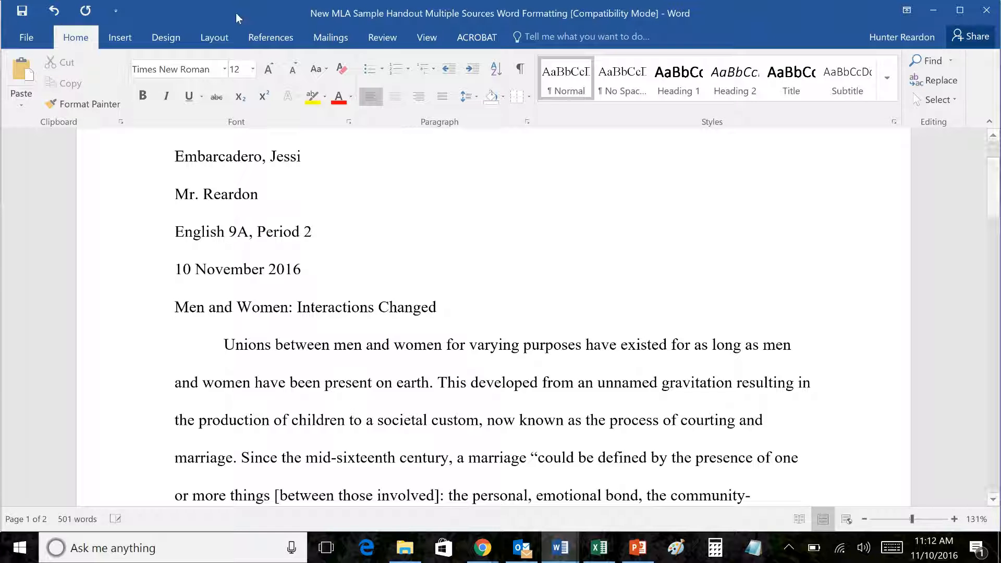
pyautogui.click(396, 97)
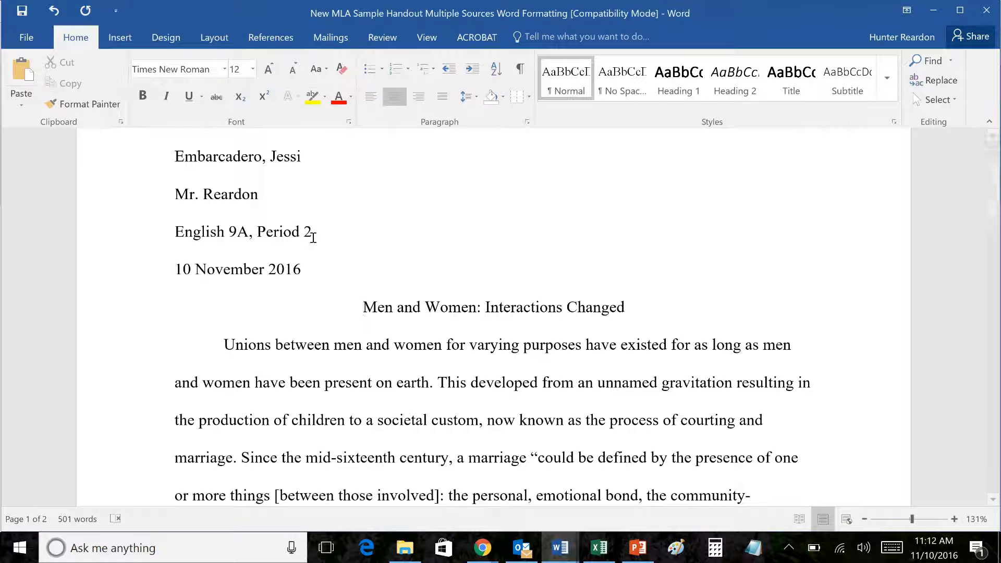
pyautogui.scroll(2, 531, 323)
pyautogui.scroll(-1, 603, 349)
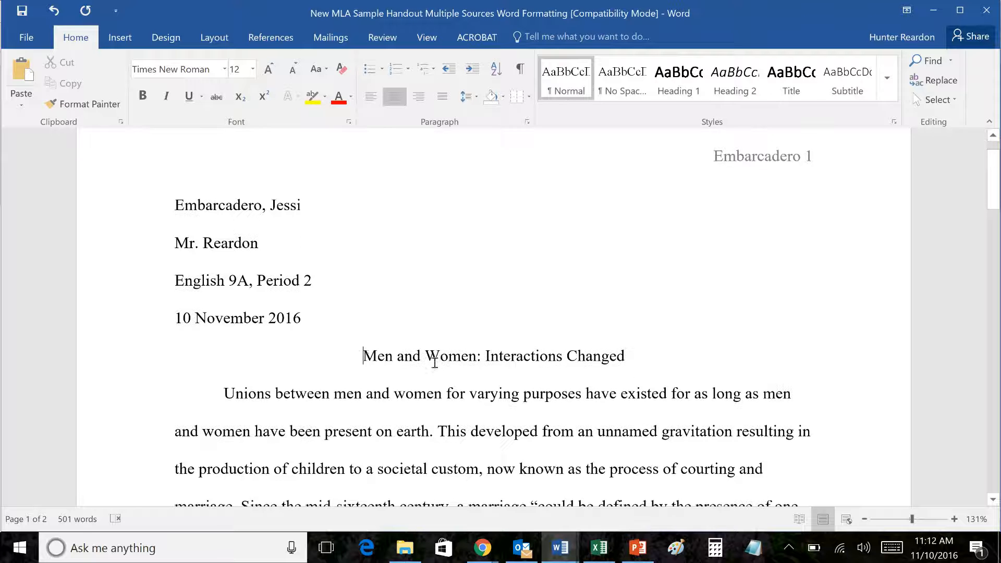
pyautogui.moveTo(358, 356); pyautogui.dragTo(782, 365)
pyautogui.click(594, 393)
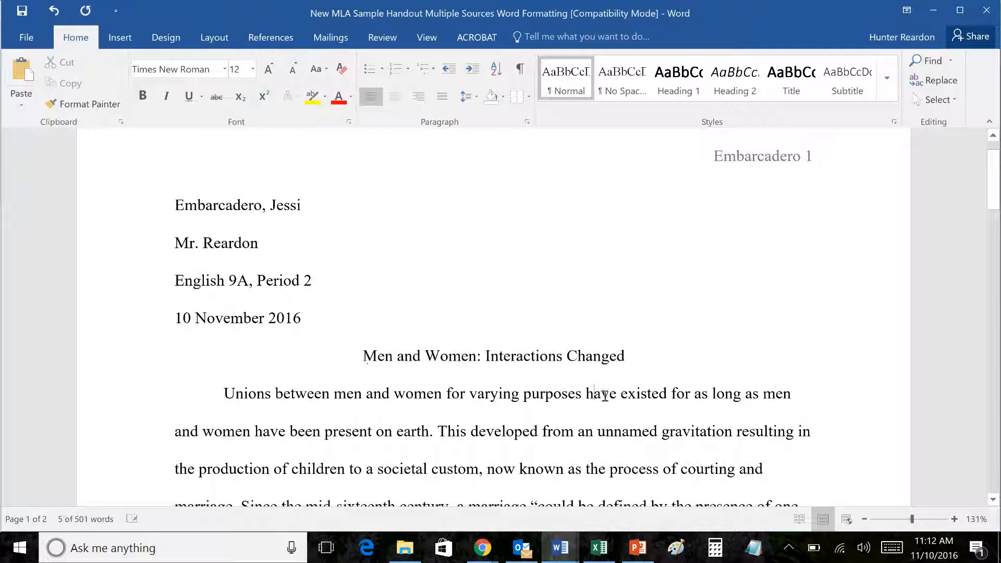
pyautogui.scroll(-3, 692, 420)
pyautogui.scroll(3, 753, 411)
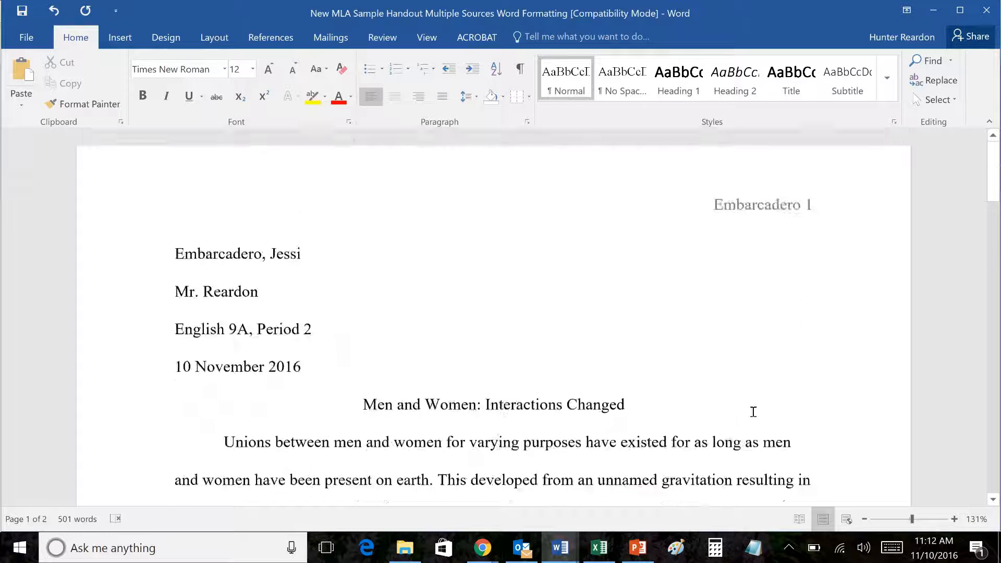
pyautogui.scroll(-4, 848, 415)
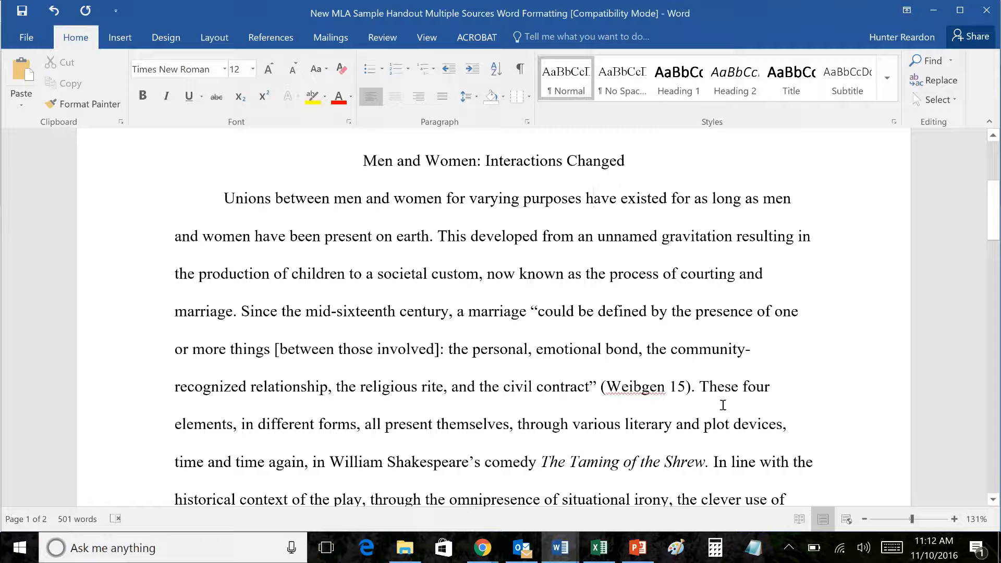
pyautogui.scroll(4, 681, 371)
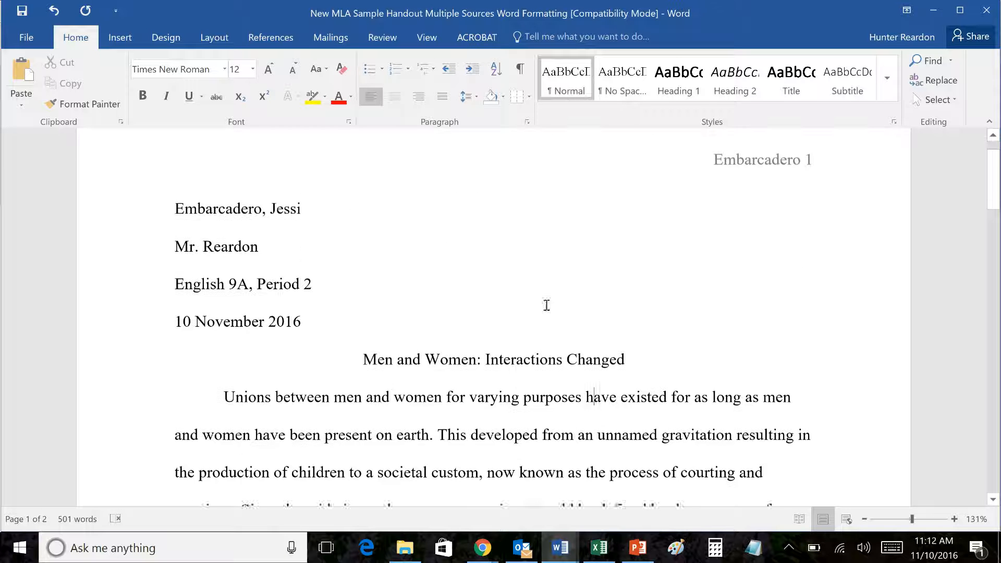
pyautogui.tripleClick(367, 356)
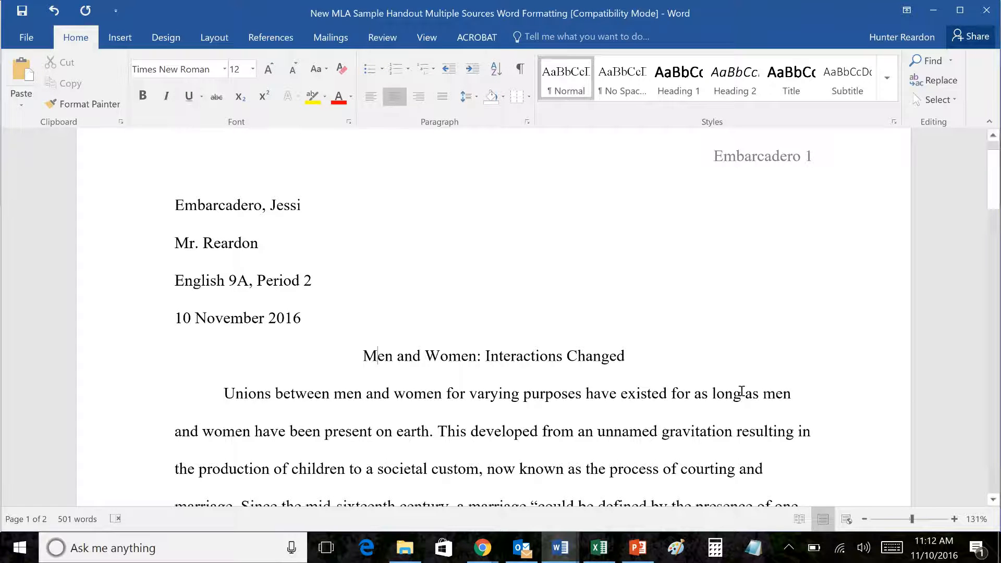
pyautogui.click(645, 356)
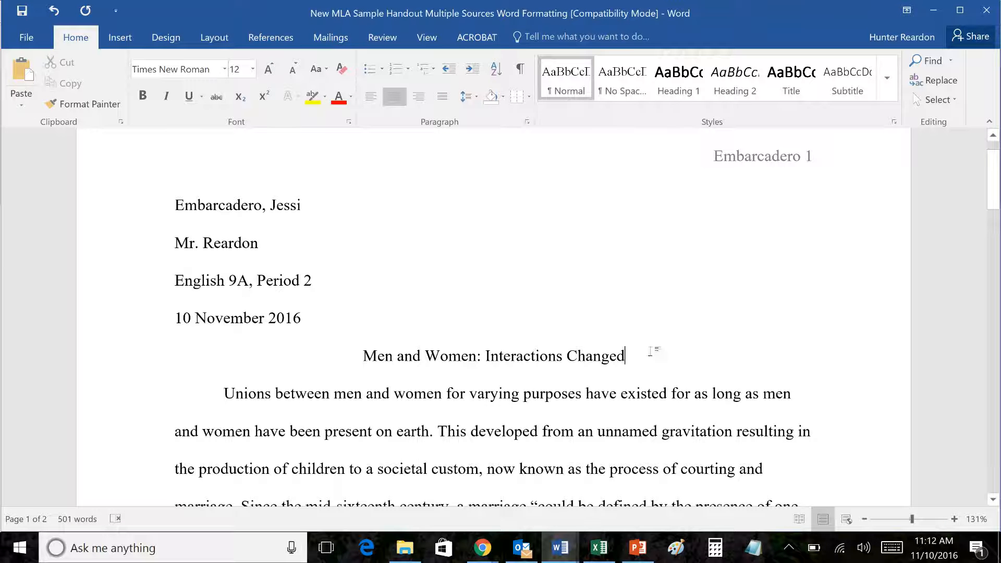
pyautogui.scroll(-1, 676, 411)
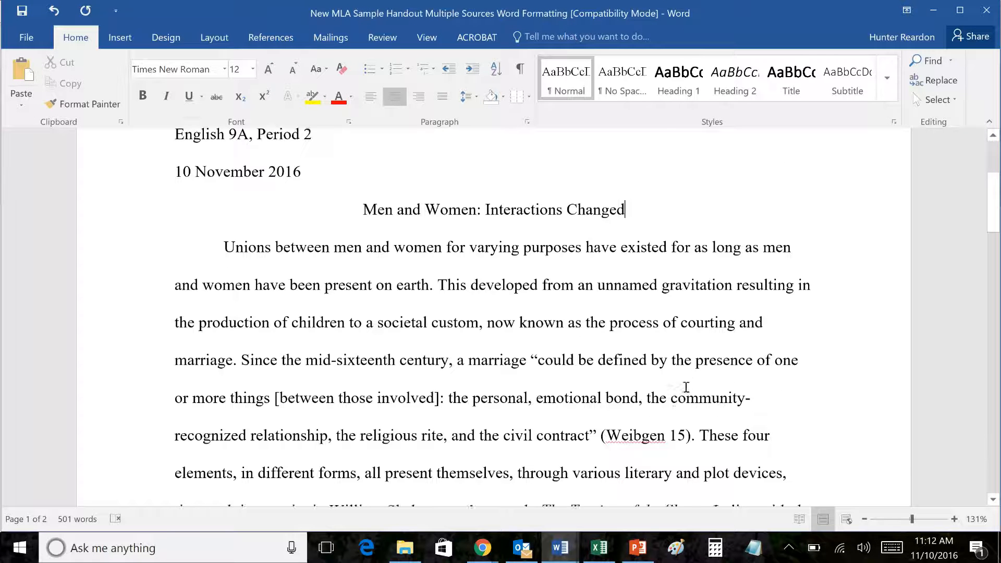
pyautogui.scroll(2, 604, 332)
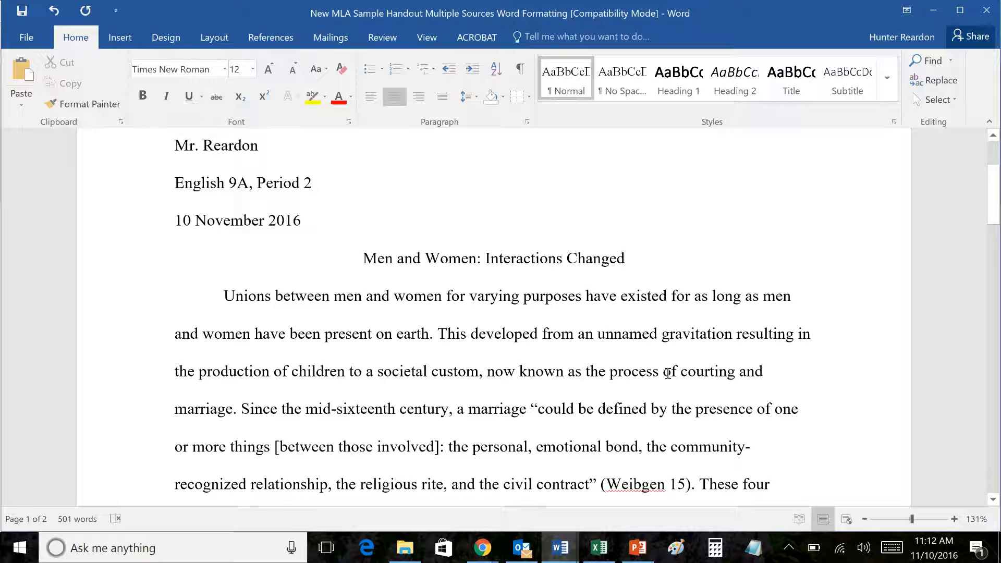
pyautogui.scroll(-3, 668, 373)
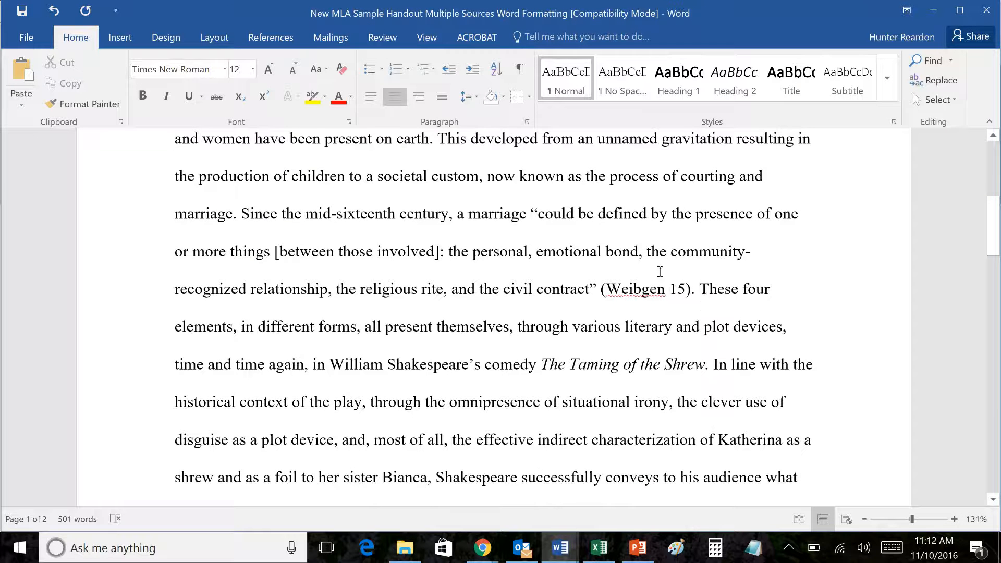
pyautogui.scroll(2, 673, 292)
pyautogui.scroll(-1, 677, 351)
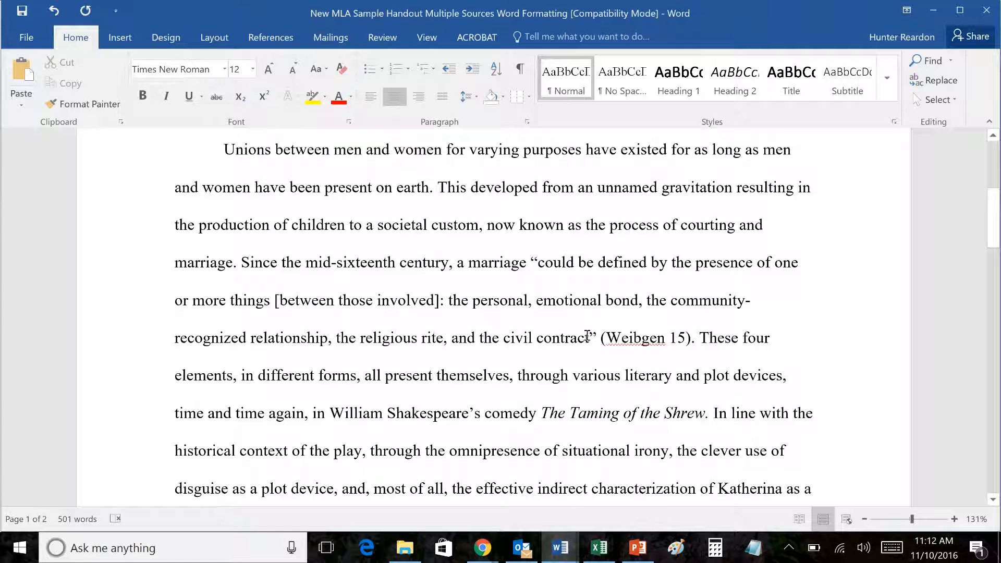
pyautogui.click(589, 336)
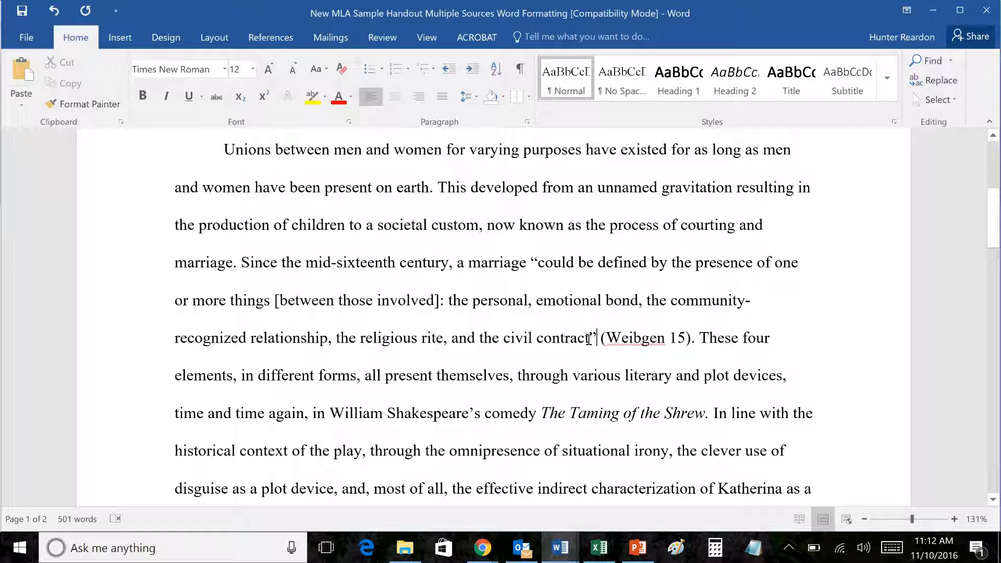
pyautogui.press('Right')
pyautogui.press('Right')
pyautogui.scroll(2, 647, 348)
pyautogui.scroll(-2, 648, 347)
pyautogui.click(668, 339)
pyautogui.scroll(2, 677, 339)
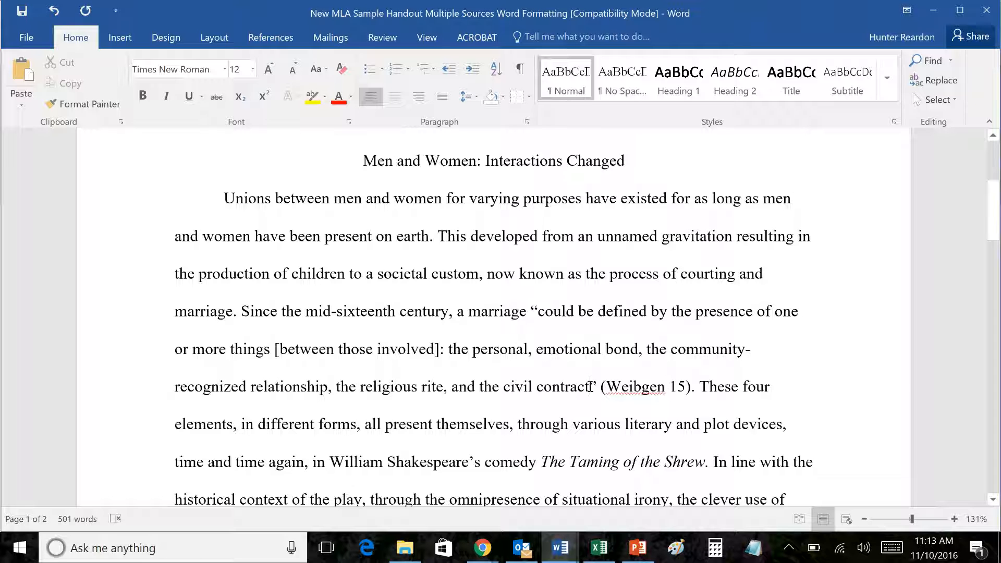
pyautogui.click(589, 386)
pyautogui.scroll(-1, 912, 395)
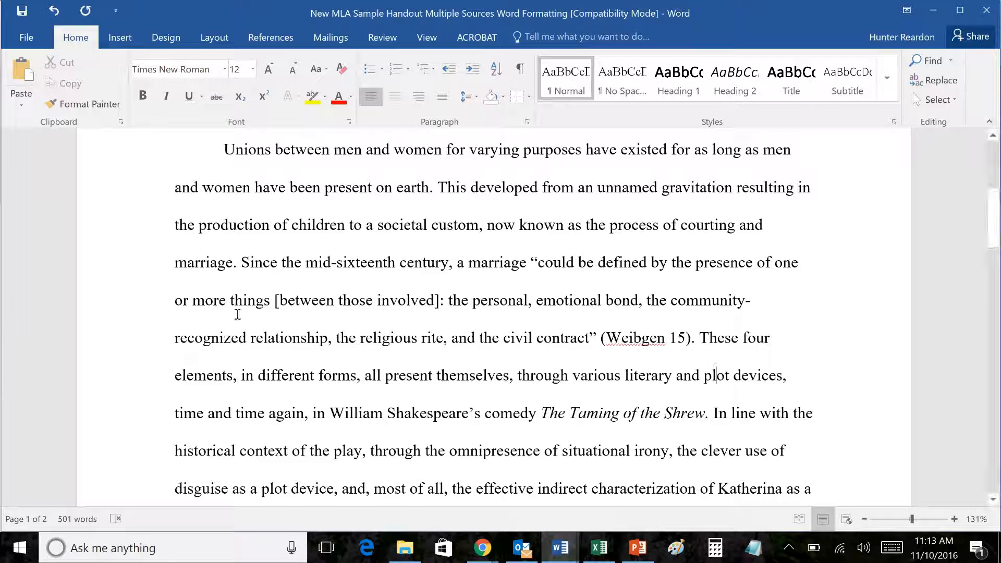
pyautogui.scroll(1, 237, 314)
pyautogui.scroll(-6, 565, 459)
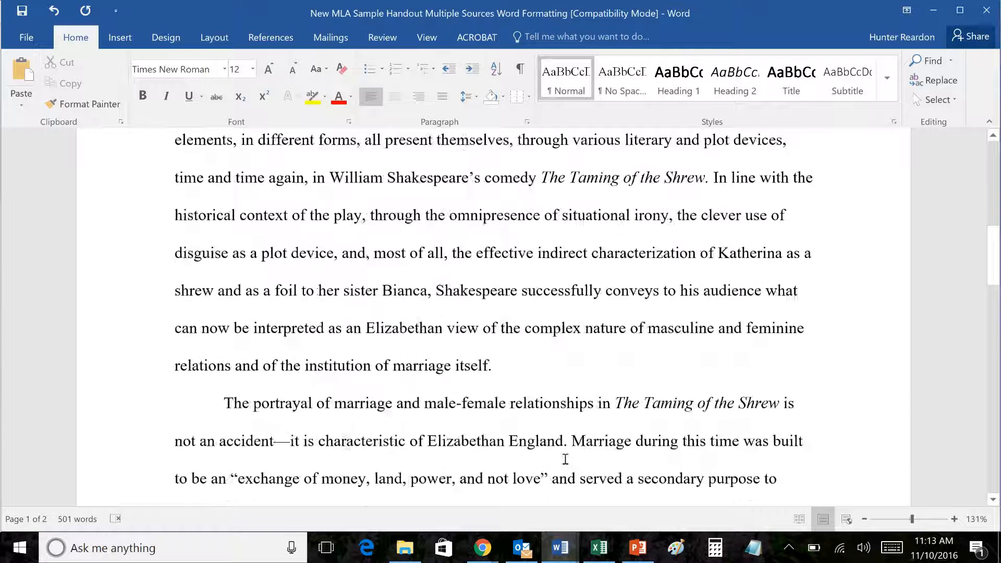
pyautogui.scroll(-20, 565, 459)
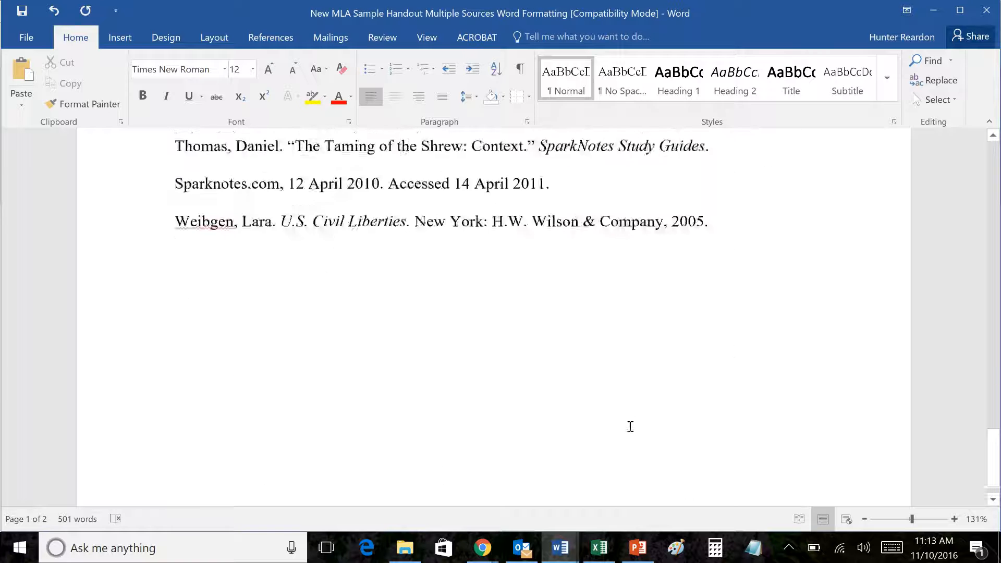
pyautogui.scroll(6, 600, 417)
pyautogui.scroll(-1, 326, 337)
pyautogui.click(250, 258)
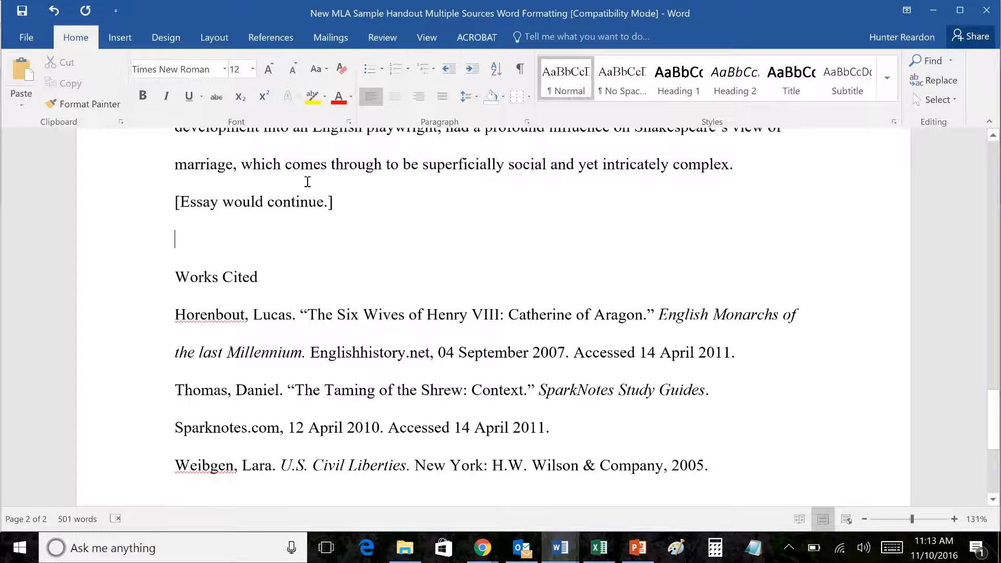
# Step: Insert blank lines above Works Cited until it starts on page 3
pyautogui.scroll(-3, 281, 299)
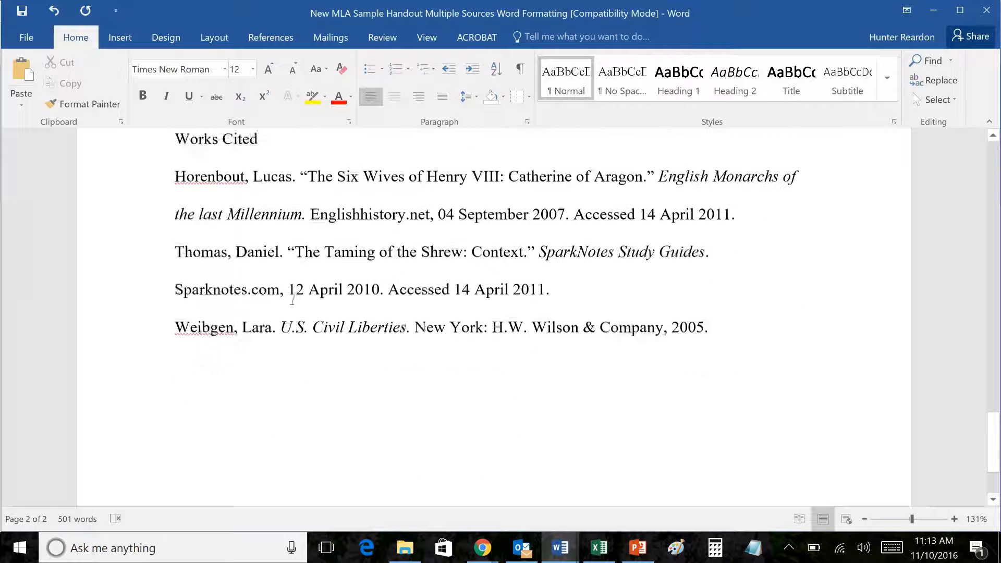
pyautogui.scroll(3, 300, 297)
pyautogui.scroll(-2, 312, 298)
pyautogui.press('Return')
pyautogui.press('Return')
pyautogui.press('Return')
pyautogui.scroll(2, 506, 307)
pyautogui.scroll(-3, 507, 309)
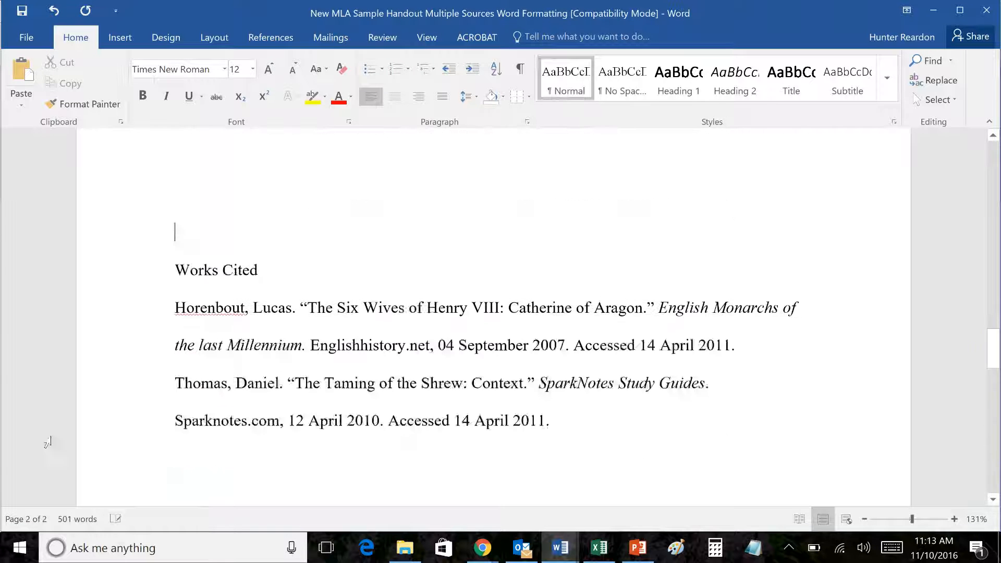
pyautogui.press('Return')
pyautogui.press('Return')
pyautogui.press('Return')
pyautogui.press('Return')
pyautogui.scroll(-3, 417, 443)
pyautogui.press('Return')
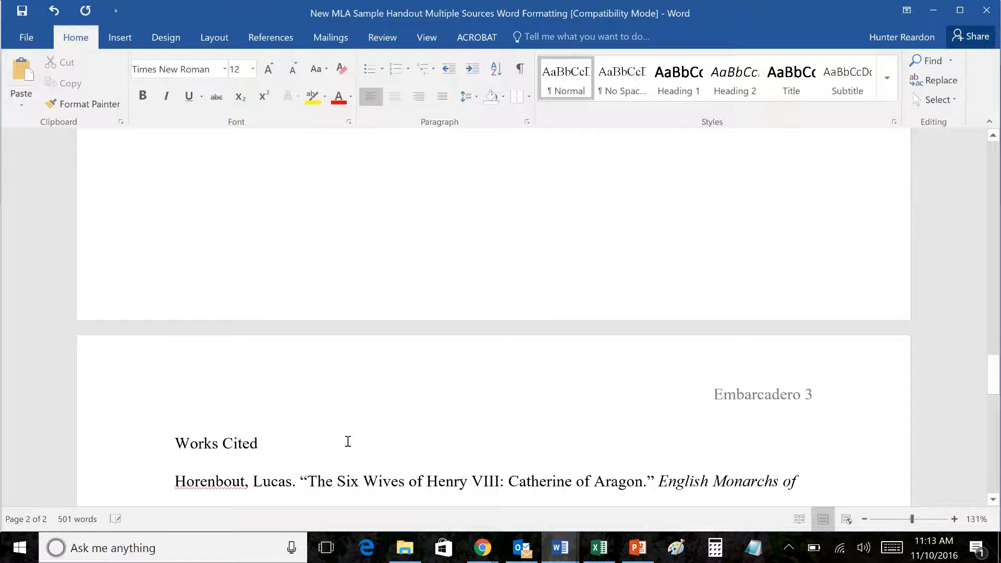
pyautogui.scroll(-4, 333, 365)
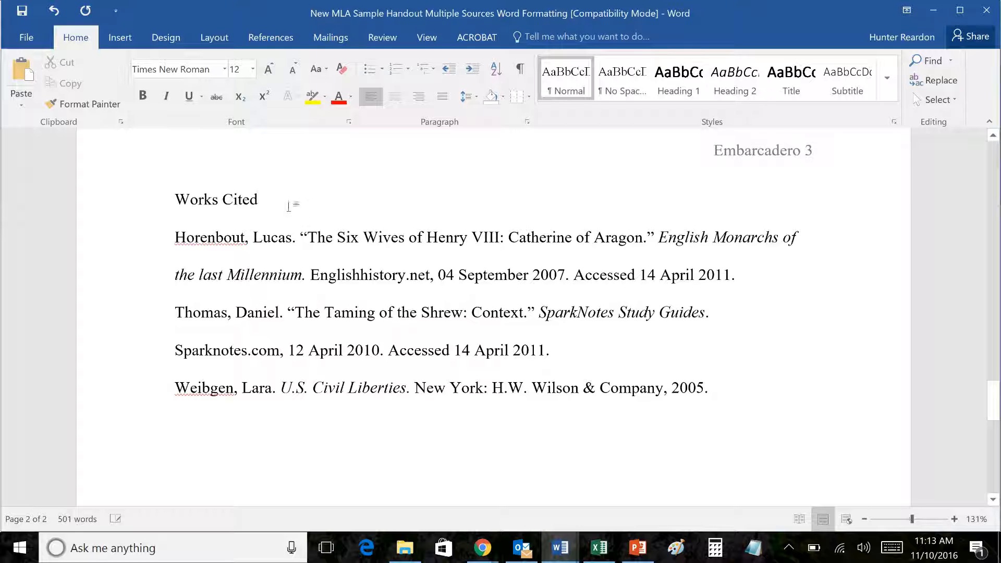
# Step: Center the 'Works Cited' heading
pyautogui.moveTo(288, 206); pyautogui.dragTo(180, 199)
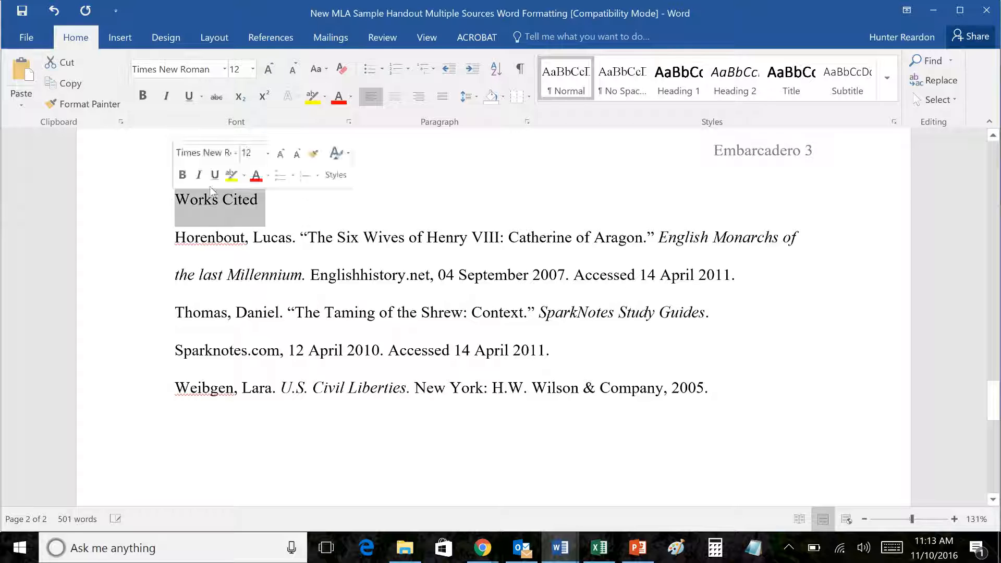
pyautogui.click(400, 102)
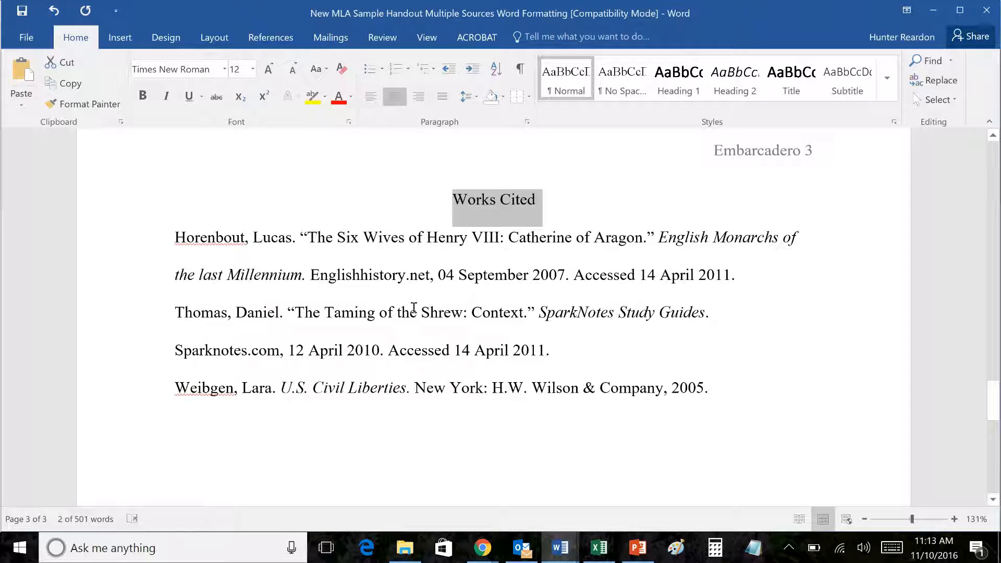
pyautogui.click(419, 275)
# Step: Place the caret at the Horenbout entry's second line, dismissing the spelling suggestions
pyautogui.scroll(1, 467, 313)
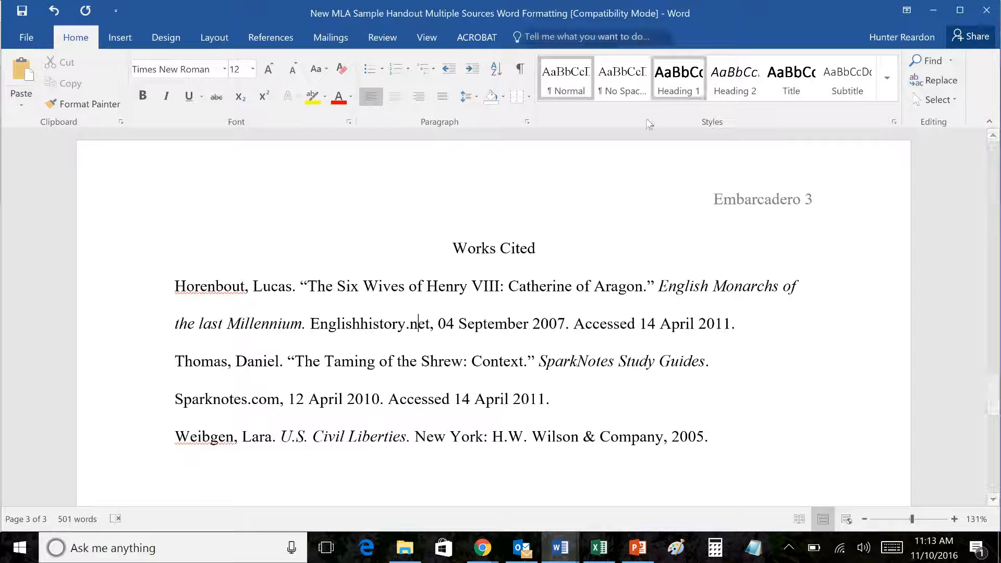
pyautogui.scroll(-1, 652, 217)
pyautogui.scroll(1, 651, 219)
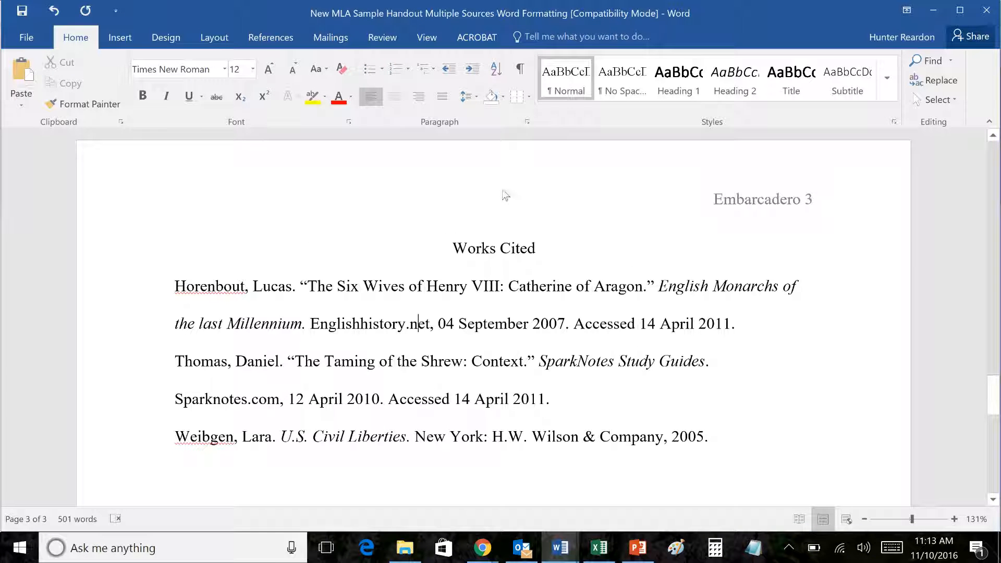
pyautogui.scroll(-1, 505, 193)
pyautogui.scroll(1, 378, 374)
pyautogui.click(167, 327)
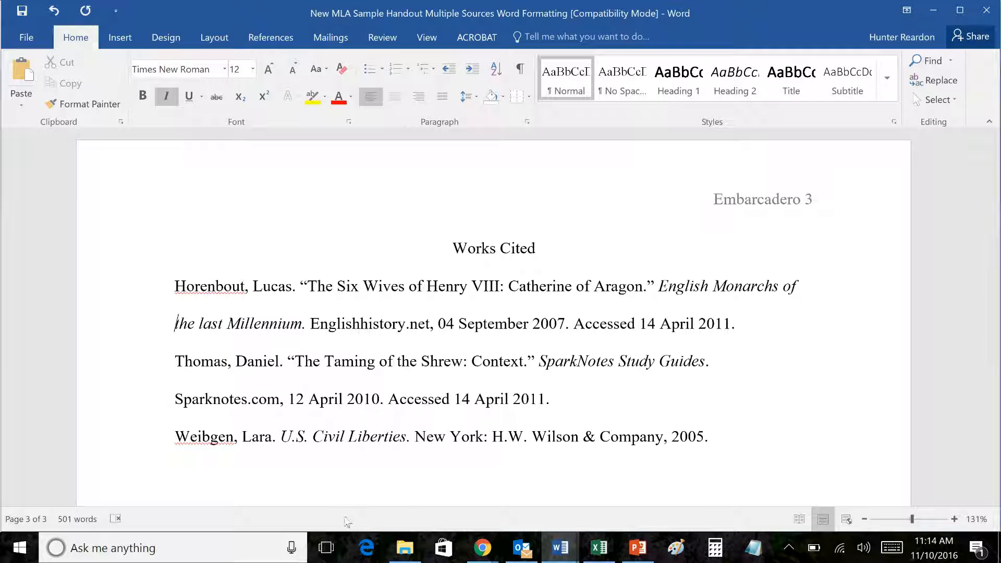
pyautogui.rightClick(210, 286)
pyautogui.click(292, 372)
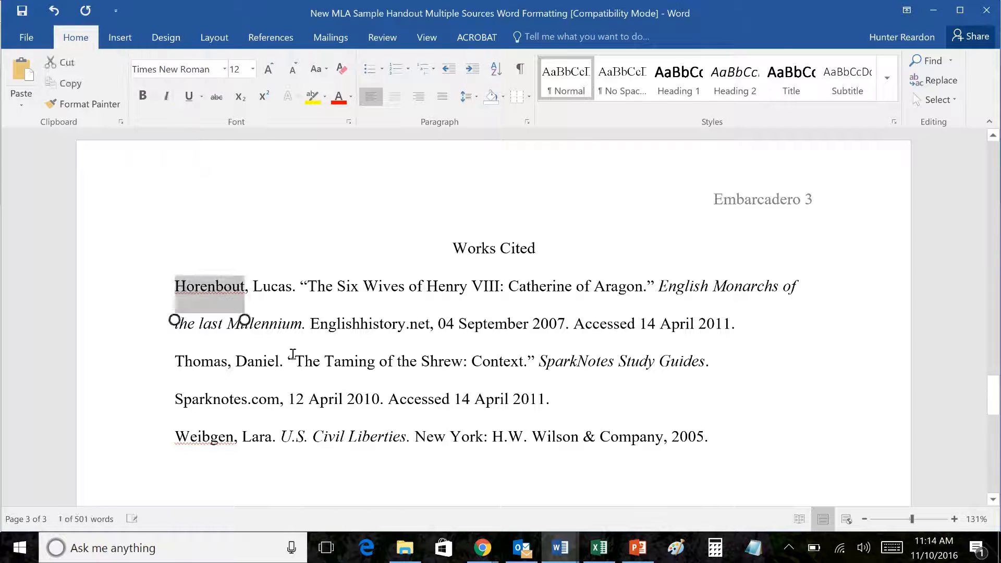
pyautogui.click(285, 351)
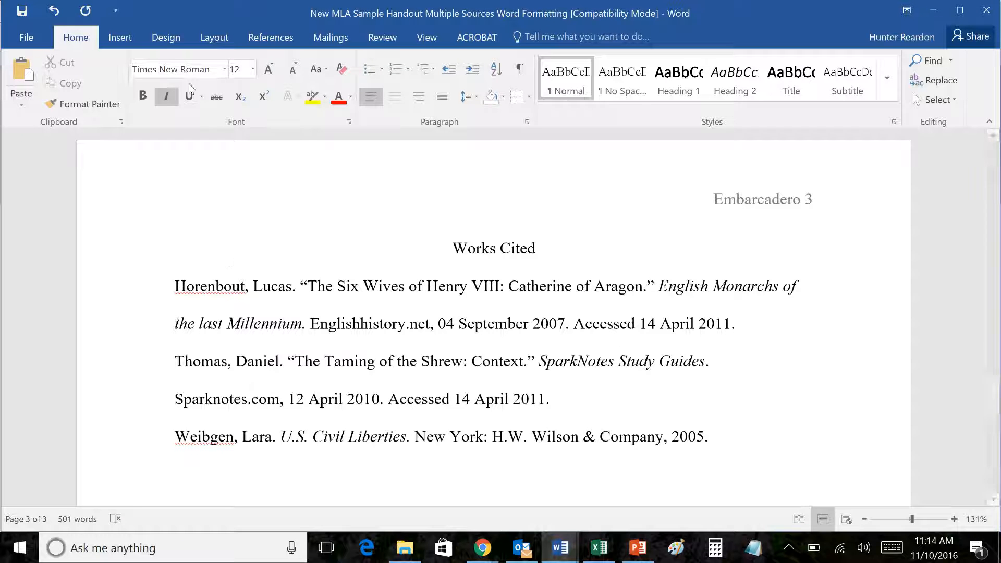
# Step: Switch to the View tab
pyautogui.scroll(1, 441, 298)
pyautogui.scroll(-1, 441, 297)
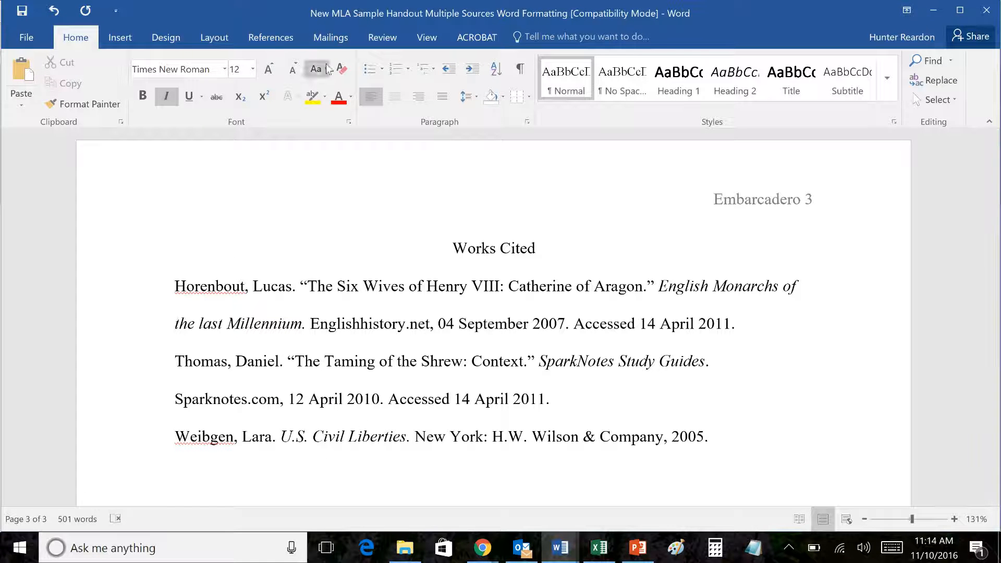
pyautogui.click(424, 37)
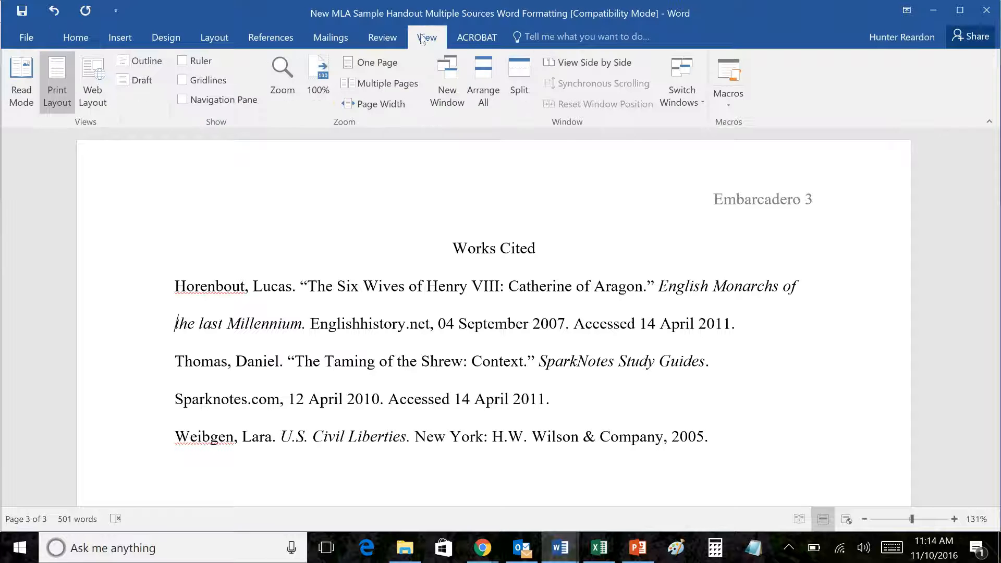
# Step: Turn on the ruler and give the Horenbout and Thomas entries 0.5" hanging indents
pyautogui.click(182, 61)
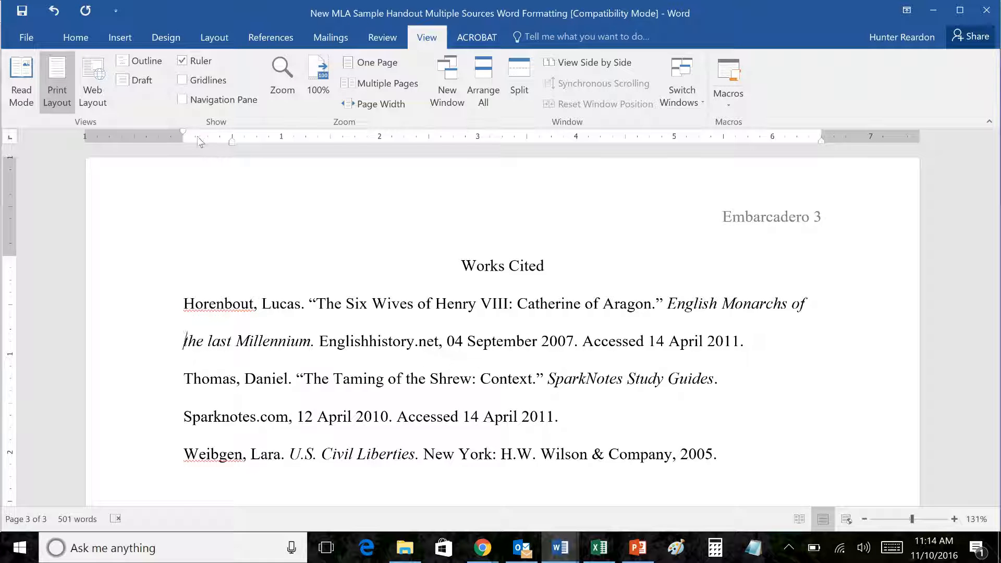
pyautogui.moveTo(183, 140); pyautogui.dragTo(232, 140)
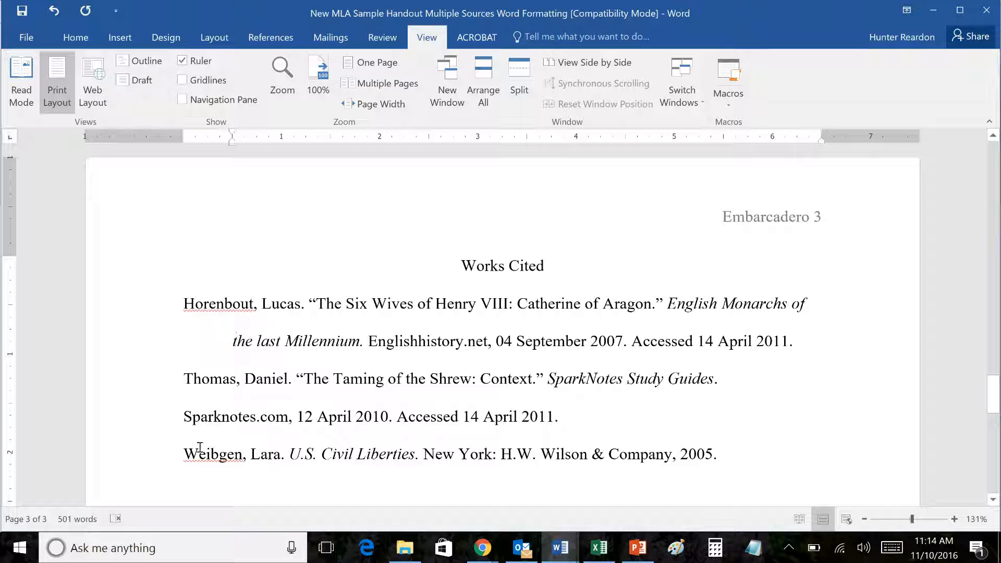
pyautogui.click(181, 420)
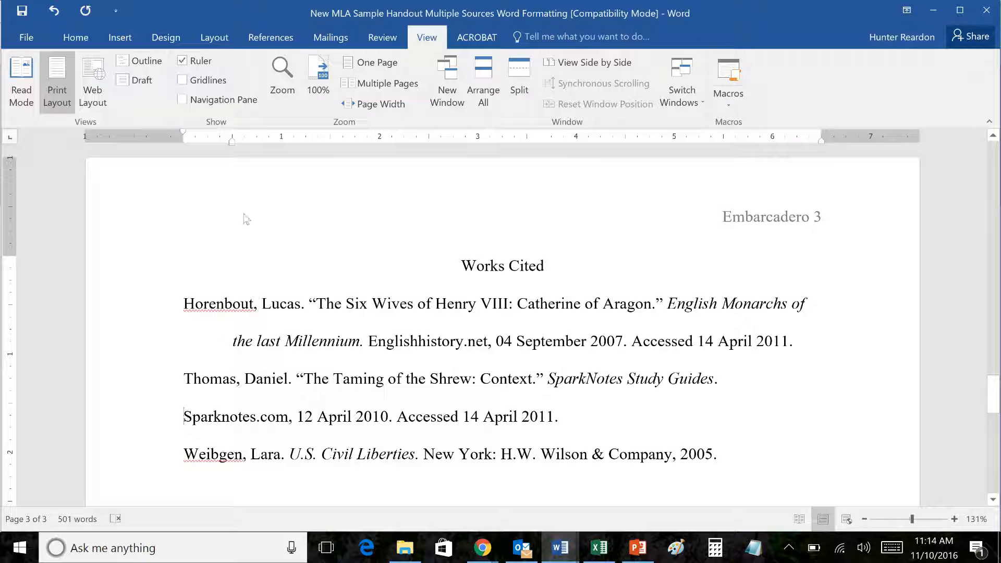
pyautogui.moveTo(235, 148); pyautogui.dragTo(280, 152)
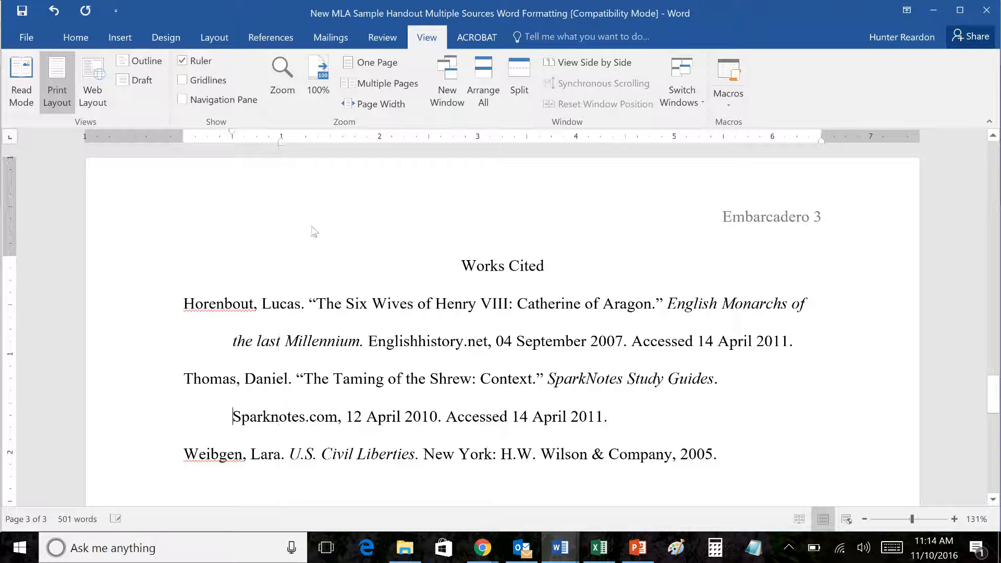
pyautogui.scroll(-2, 498, 348)
pyautogui.scroll(-1, 439, 455)
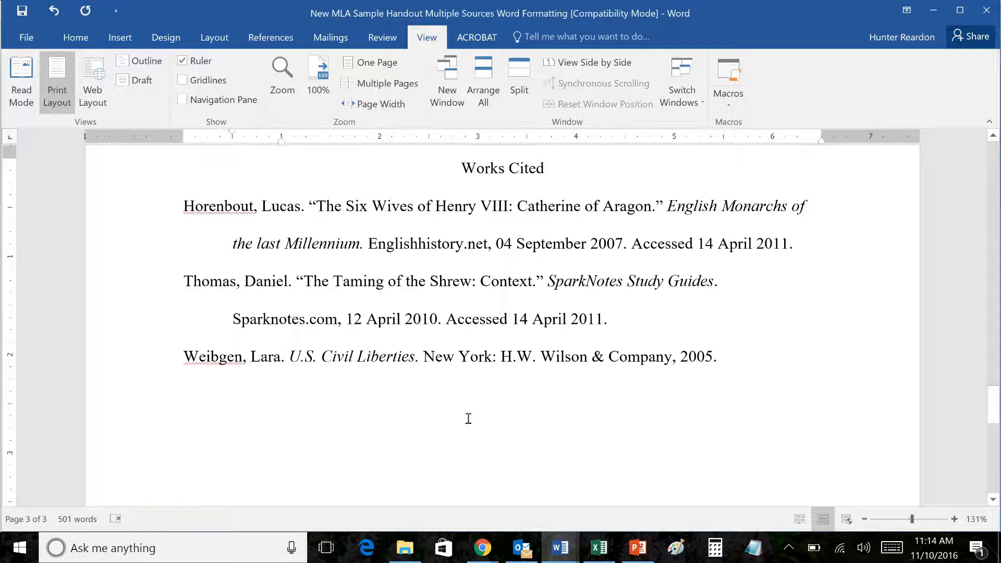
# Step: Scroll from the Works Cited page back to page 1's heading and opening paragraph
pyautogui.scroll(1, 467, 420)
pyautogui.scroll(4, 595, 457)
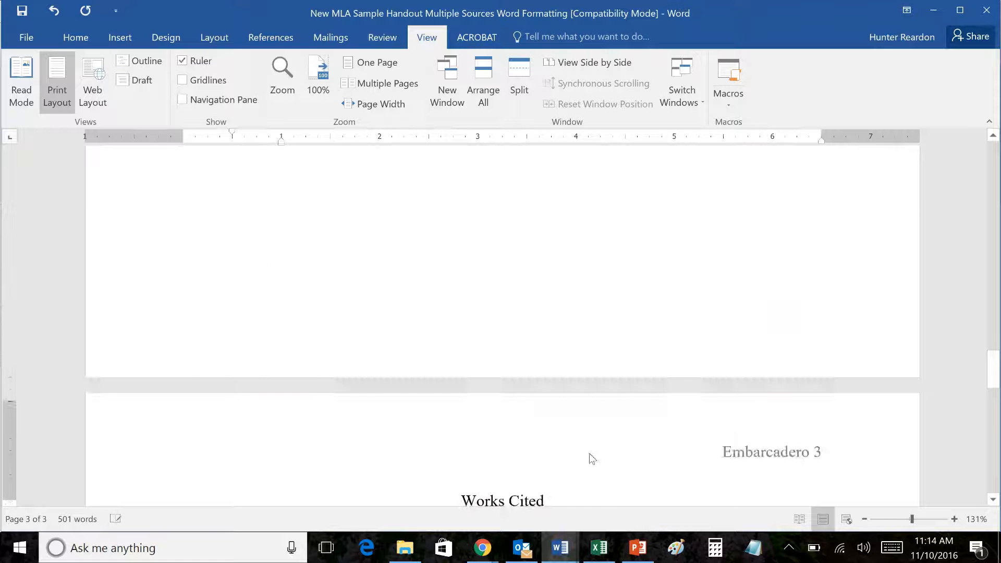
pyautogui.scroll(-2, 587, 458)
pyautogui.scroll(2, 559, 417)
pyautogui.scroll(2, 572, 424)
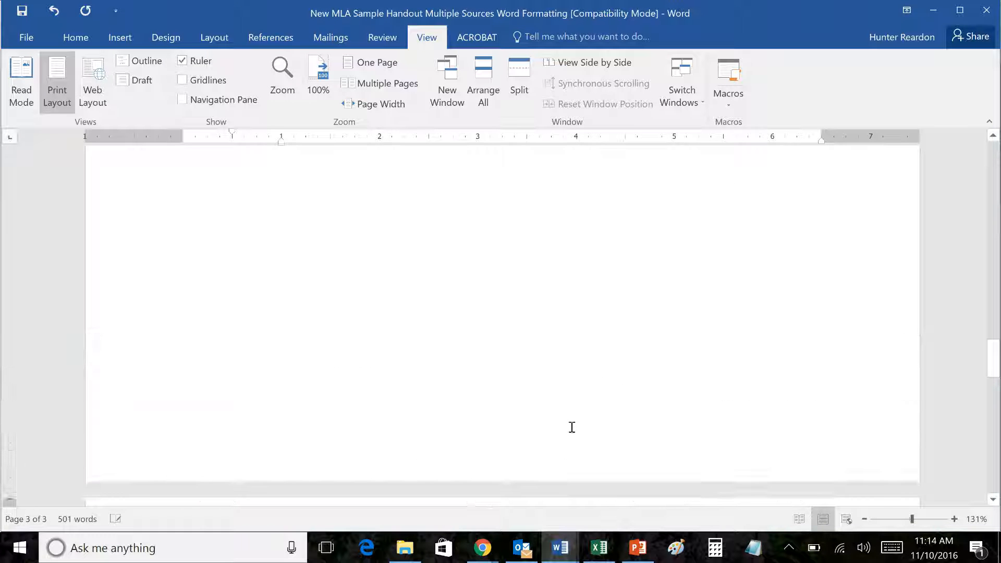
pyautogui.scroll(-3, 571, 420)
pyautogui.scroll(-3, 543, 398)
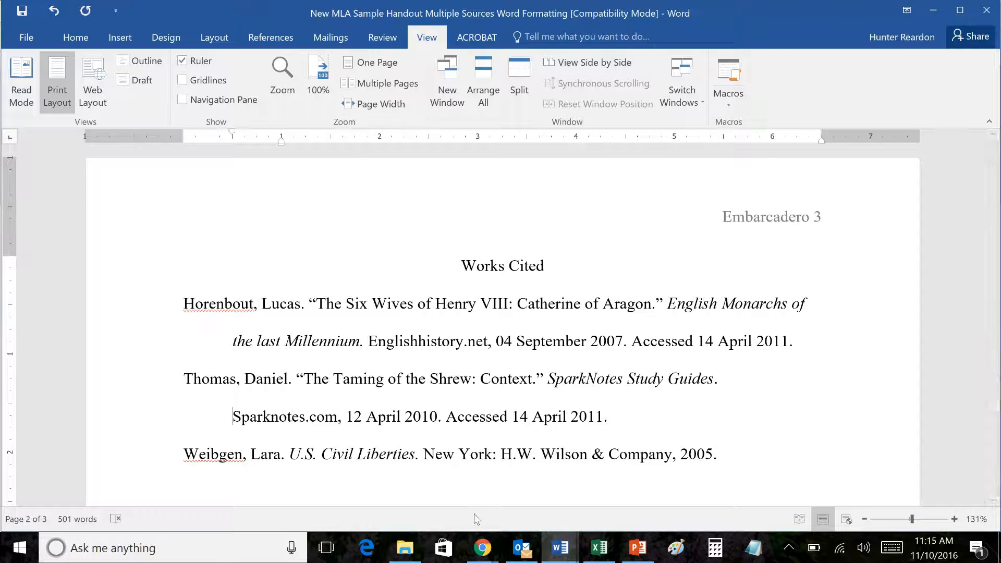
pyautogui.scroll(-2, 618, 438)
pyautogui.scroll(2, 607, 442)
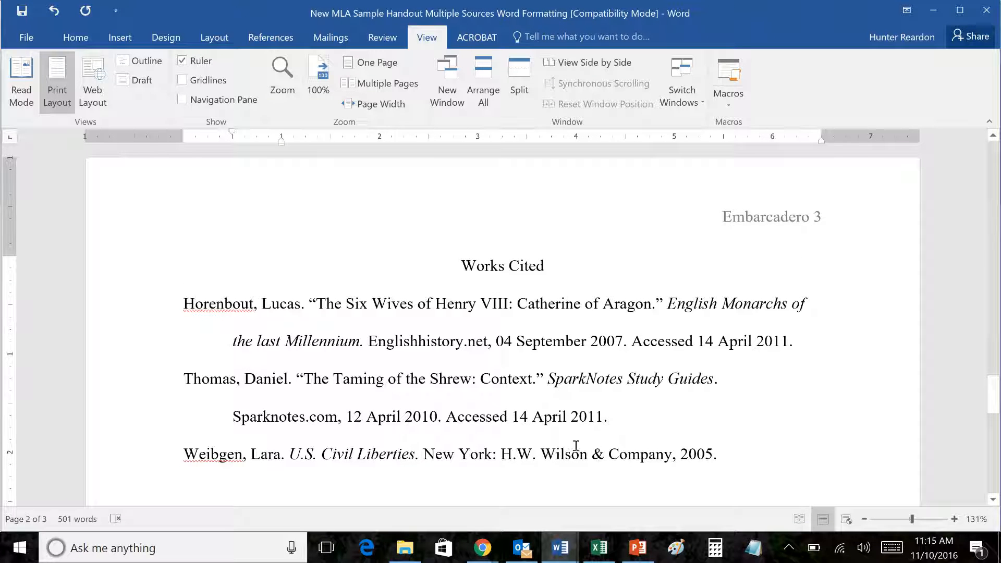
pyautogui.scroll(-1, 868, 442)
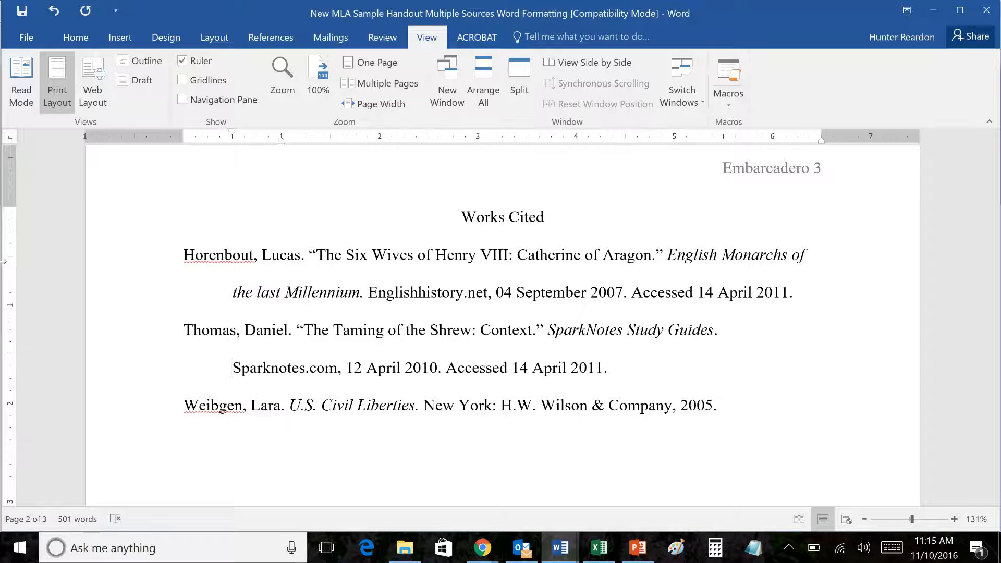
pyautogui.scroll(15, 311, 361)
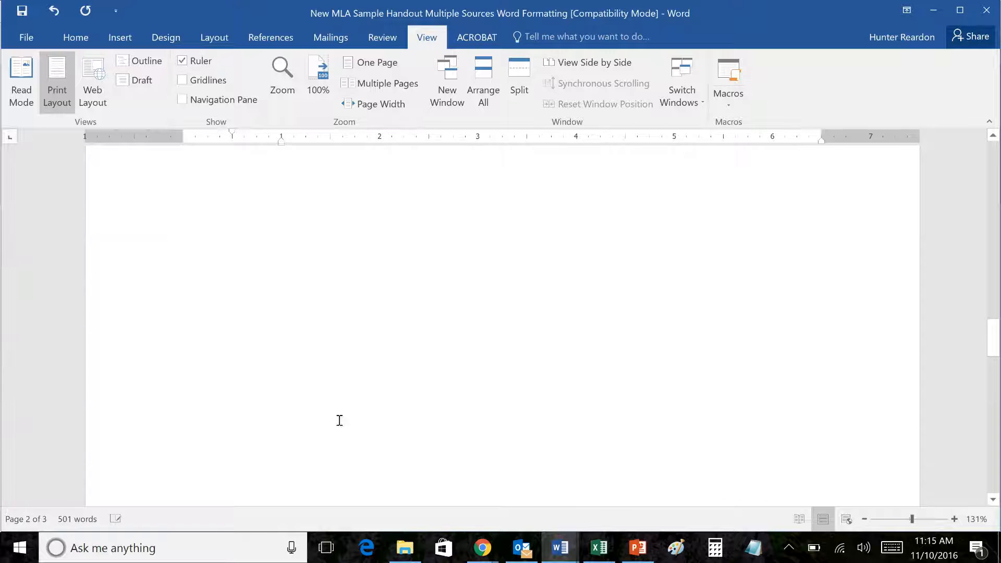
pyautogui.scroll(15, 397, 349)
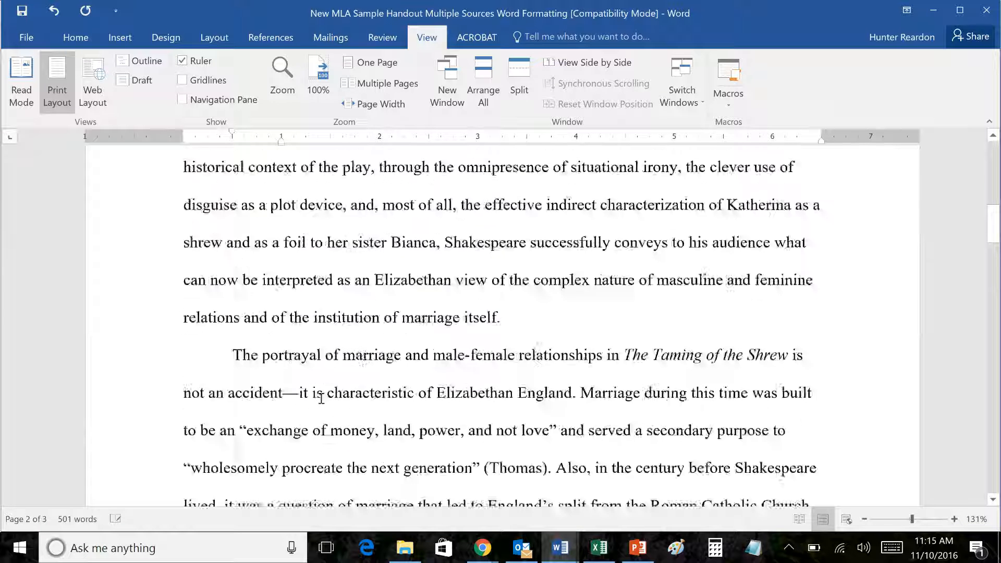
pyautogui.scroll(-8, 330, 395)
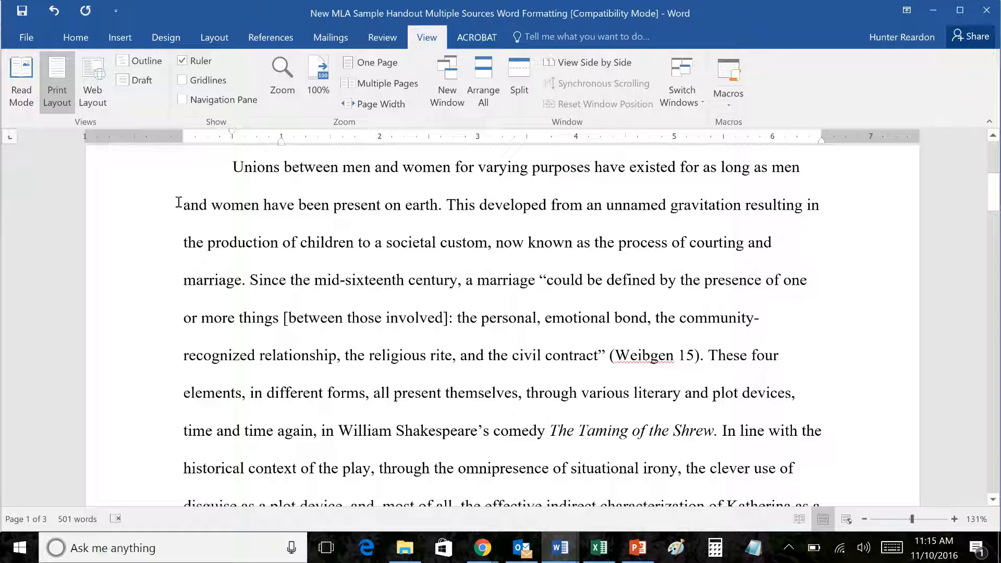
pyautogui.scroll(3, 358, 357)
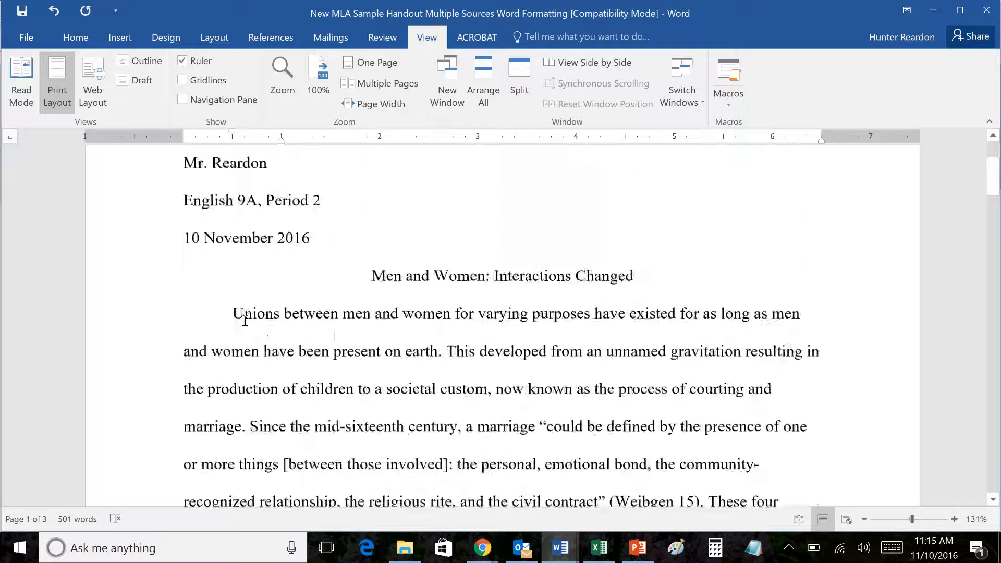
pyautogui.moveTo(237, 315); pyautogui.dragTo(627, 465)
pyautogui.scroll(-3, 420, 420)
pyautogui.scroll(-3, 517, 443)
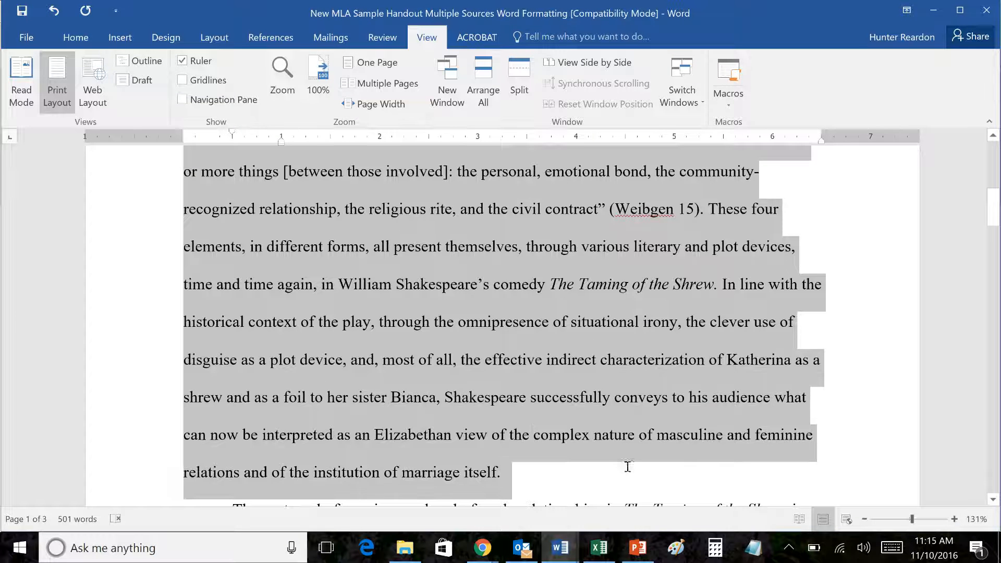
pyautogui.click(75, 37)
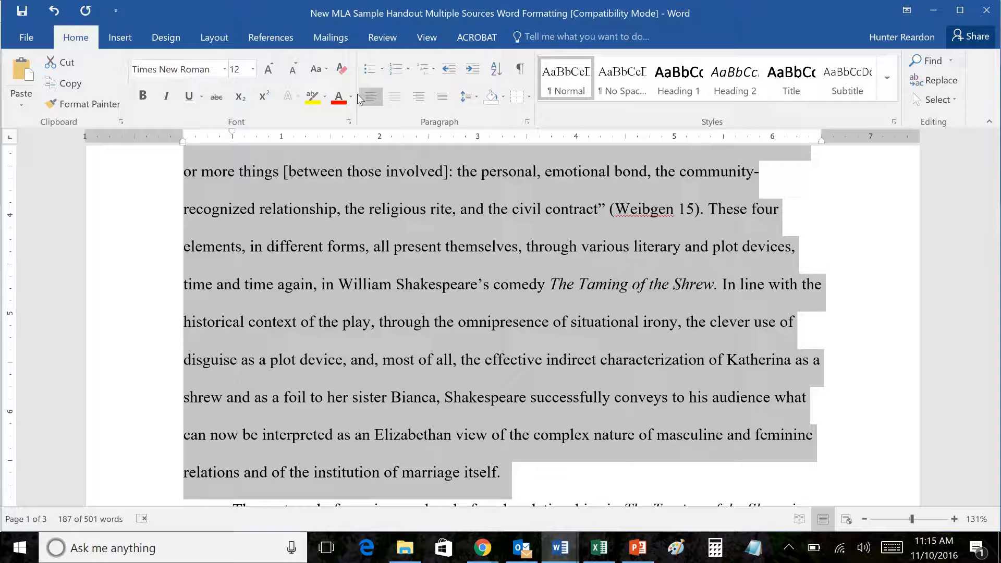
pyautogui.click(395, 96)
pyautogui.scroll(3, 524, 387)
pyautogui.scroll(-1, 524, 387)
pyautogui.scroll(-3, 524, 388)
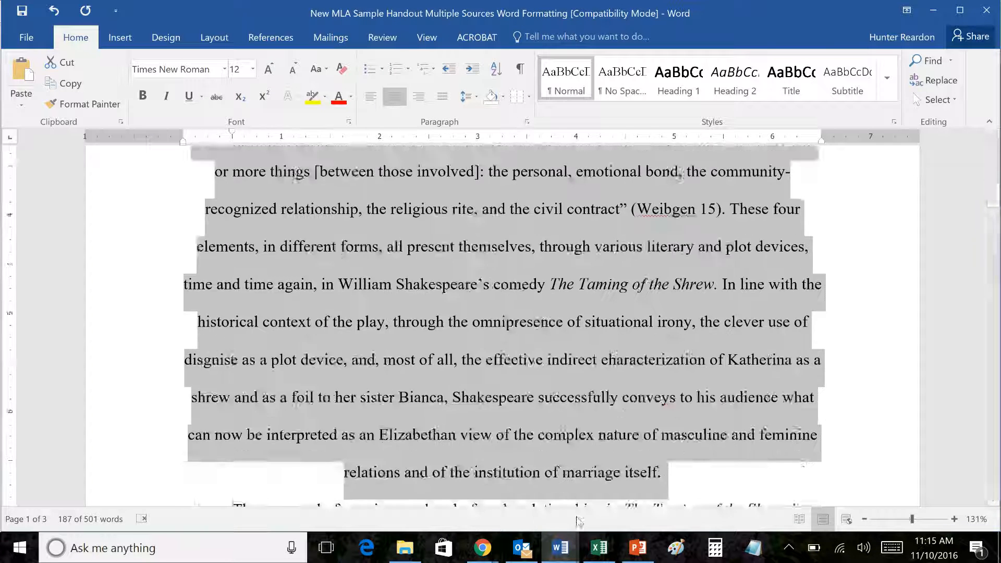
pyautogui.scroll(2, 817, 299)
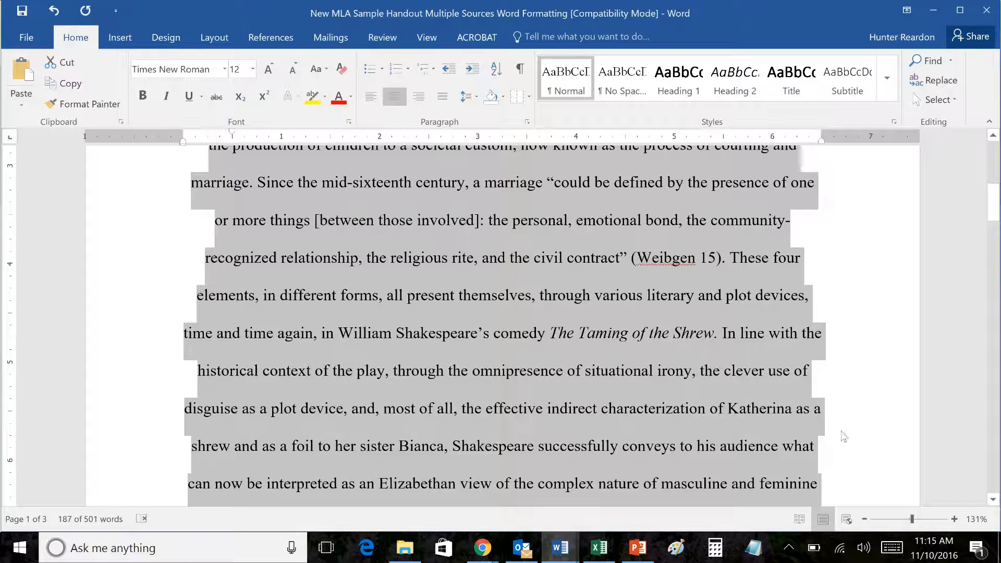
pyautogui.scroll(3, 670, 420)
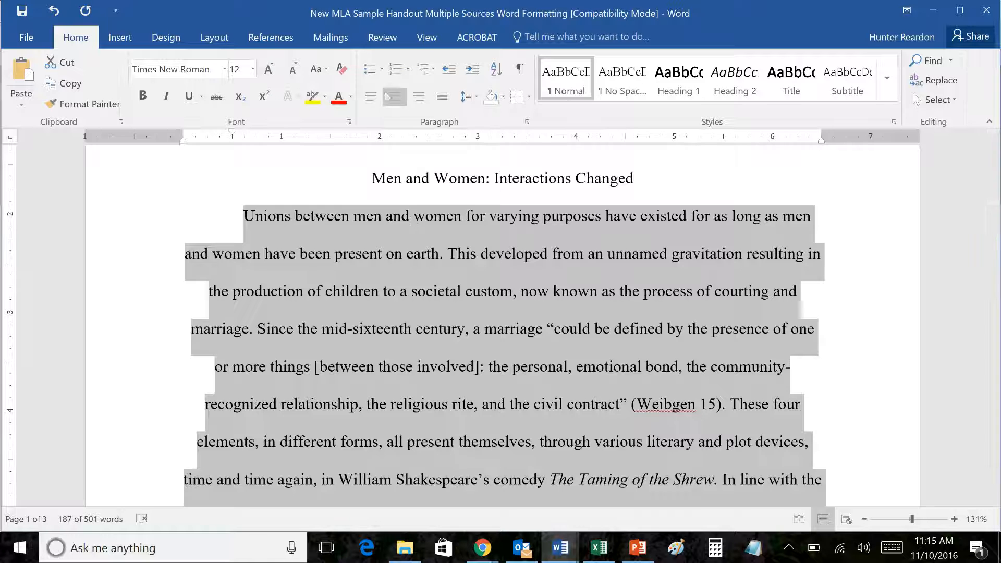
pyautogui.click(372, 97)
pyautogui.scroll(-5, 385, 374)
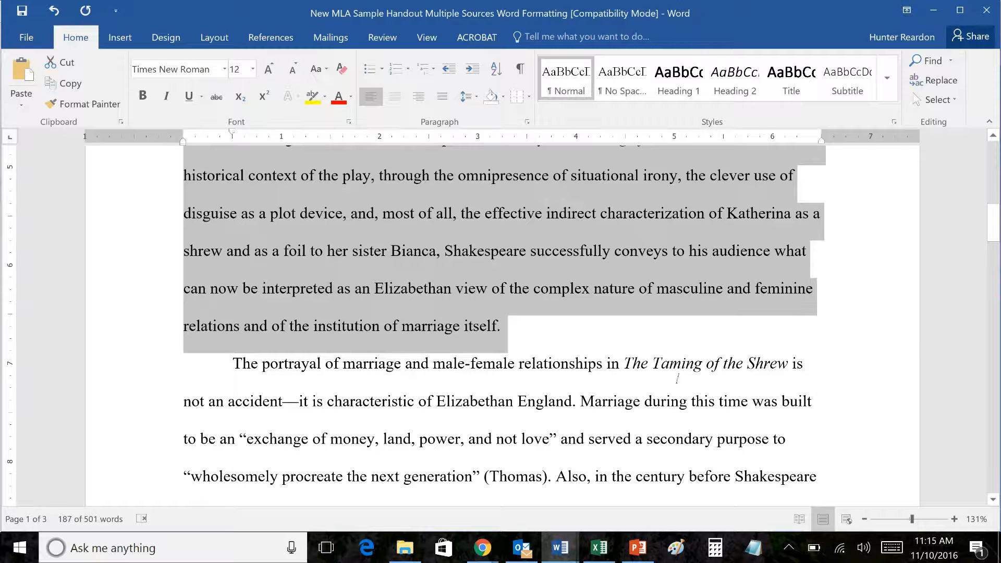
pyautogui.scroll(5, 907, 335)
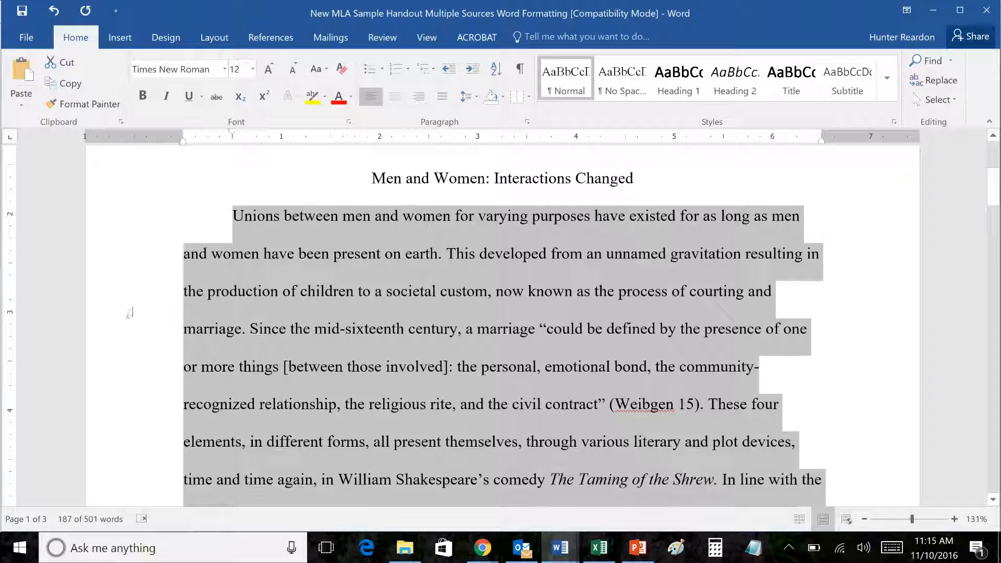
pyautogui.click(440, 100)
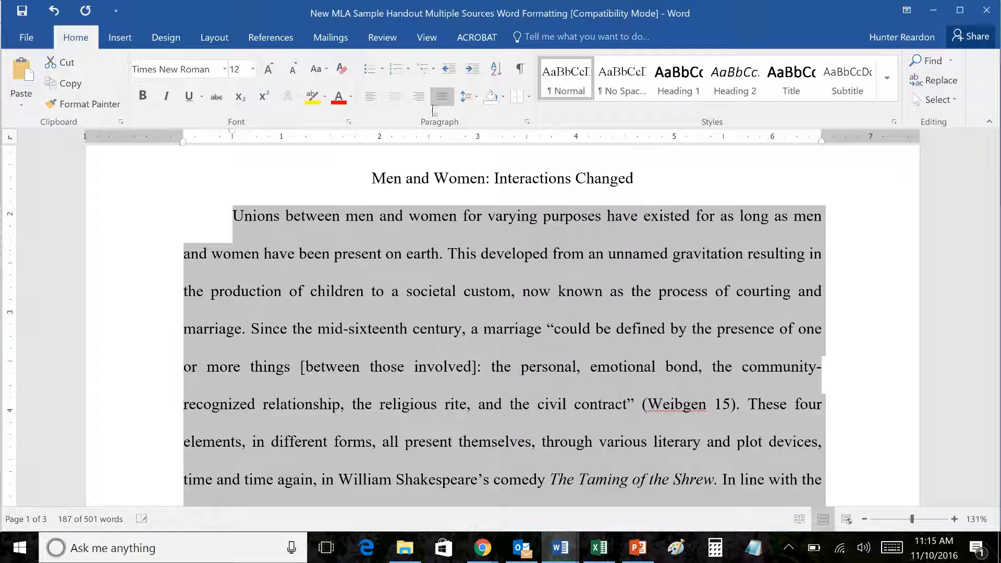
pyautogui.scroll(-5, 798, 404)
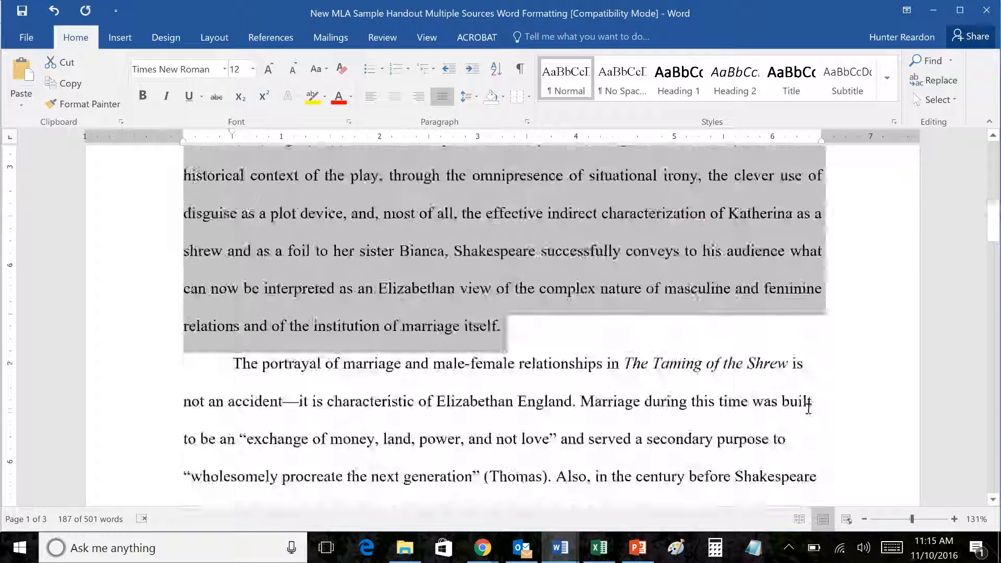
pyautogui.scroll(4, 801, 406)
pyautogui.scroll(2, 801, 409)
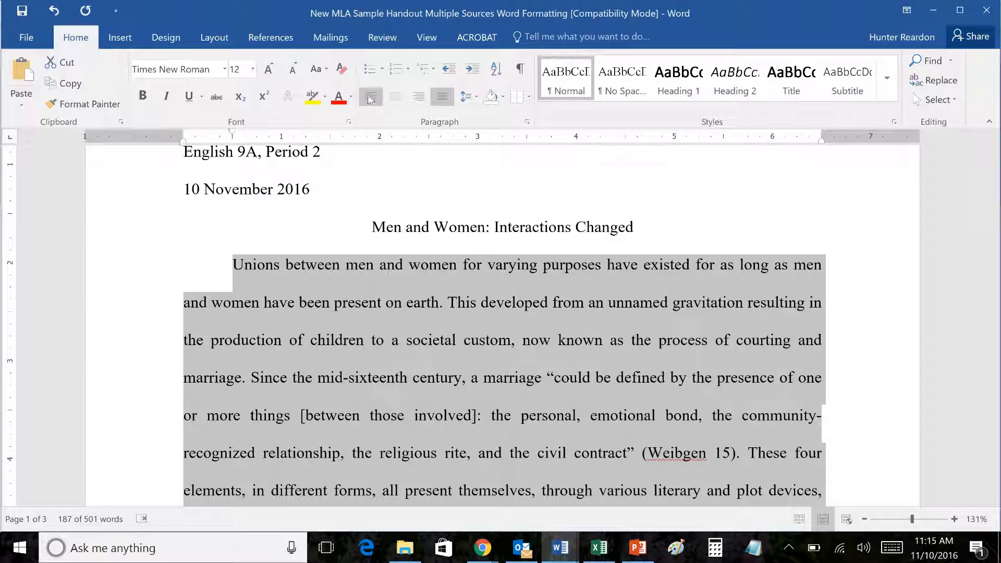
pyautogui.click(370, 98)
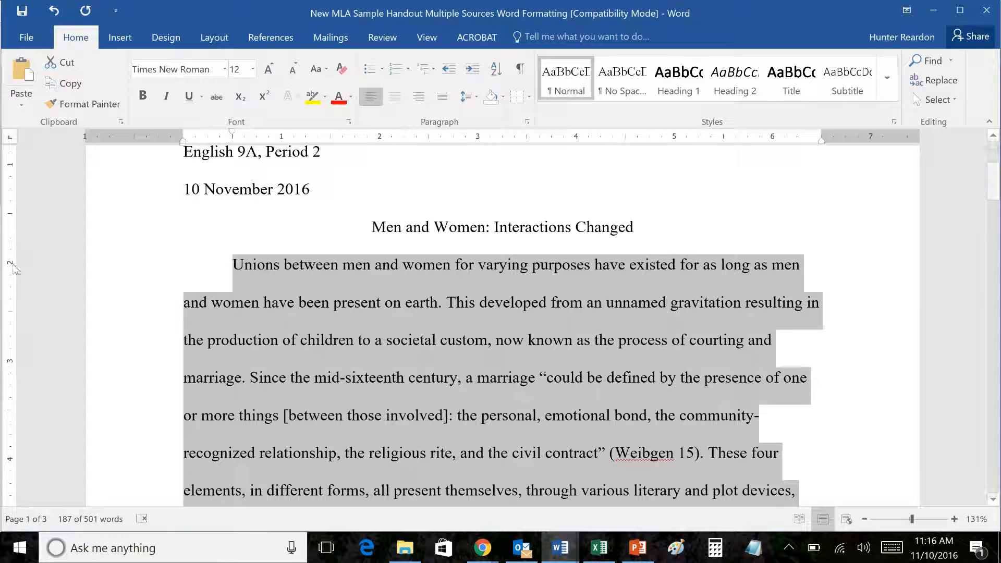
# Step: Select the essay body from 'Unions' through 'complex.' to read its 424-word count
pyautogui.click(545, 339)
pyautogui.scroll(-8, 839, 297)
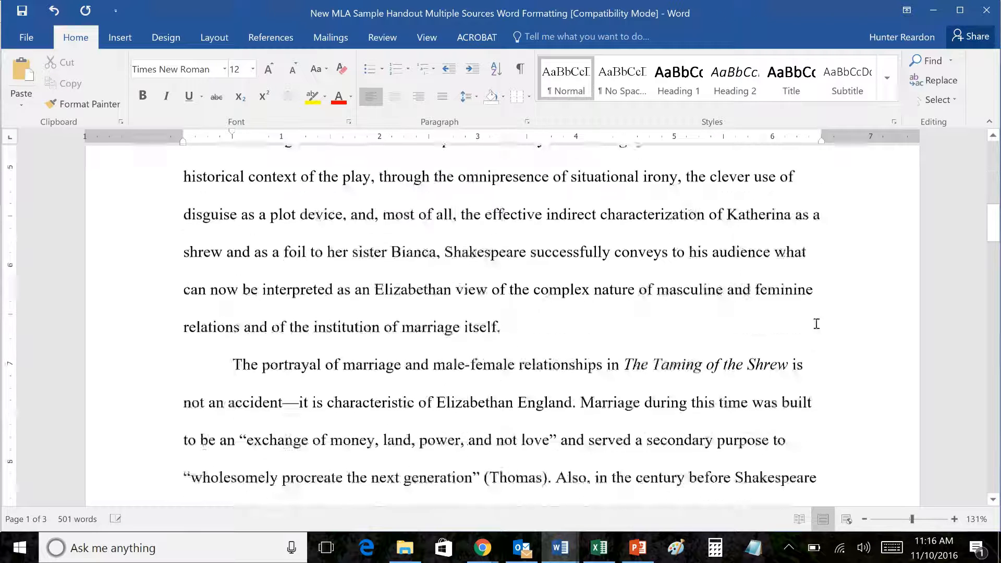
pyautogui.scroll(6, 816, 324)
pyautogui.click(272, 292)
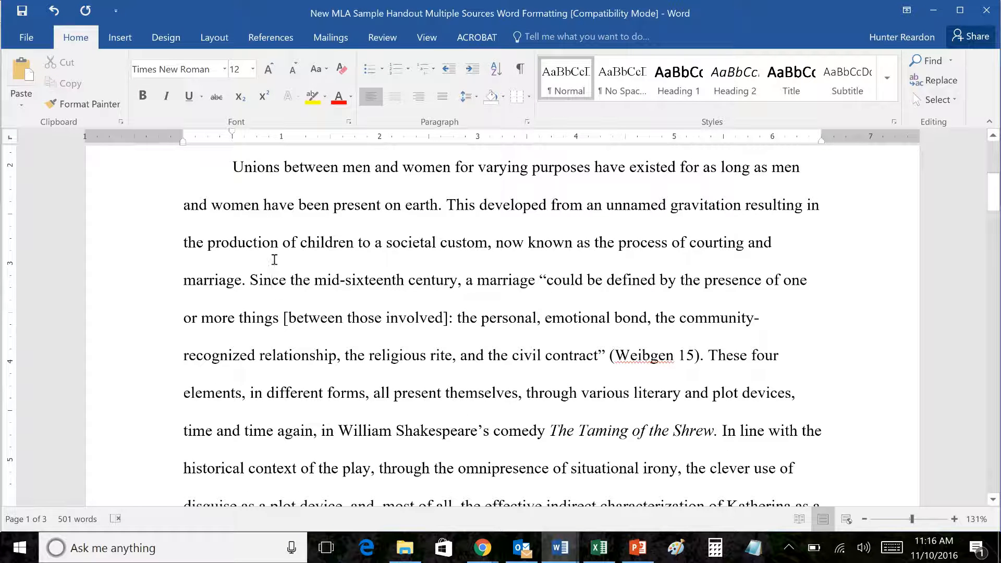
pyautogui.scroll(2, 274, 259)
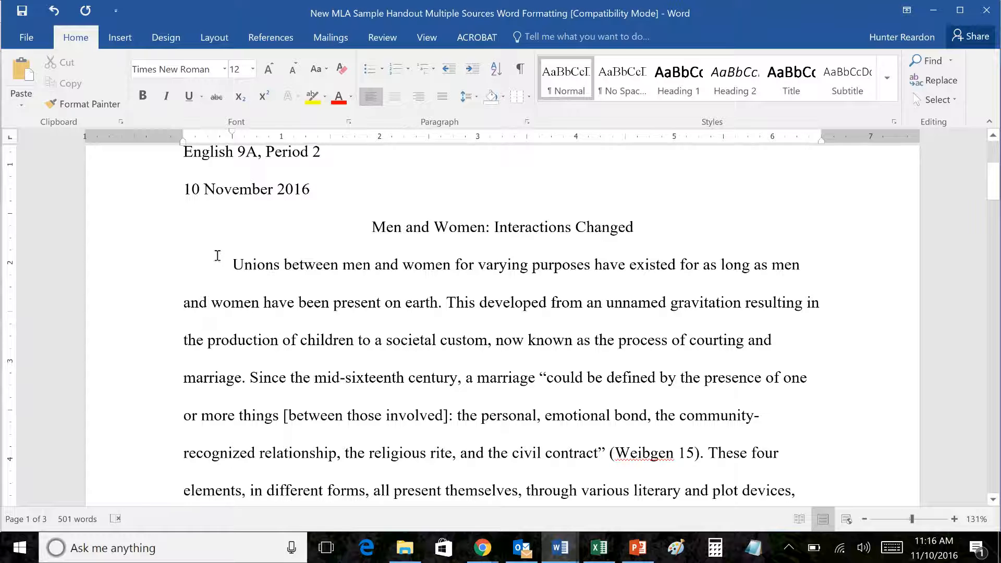
pyautogui.moveTo(217, 256); pyautogui.dragTo(825, 344)
pyautogui.scroll(-12, 710, 350)
pyautogui.scroll(2, 631, 334)
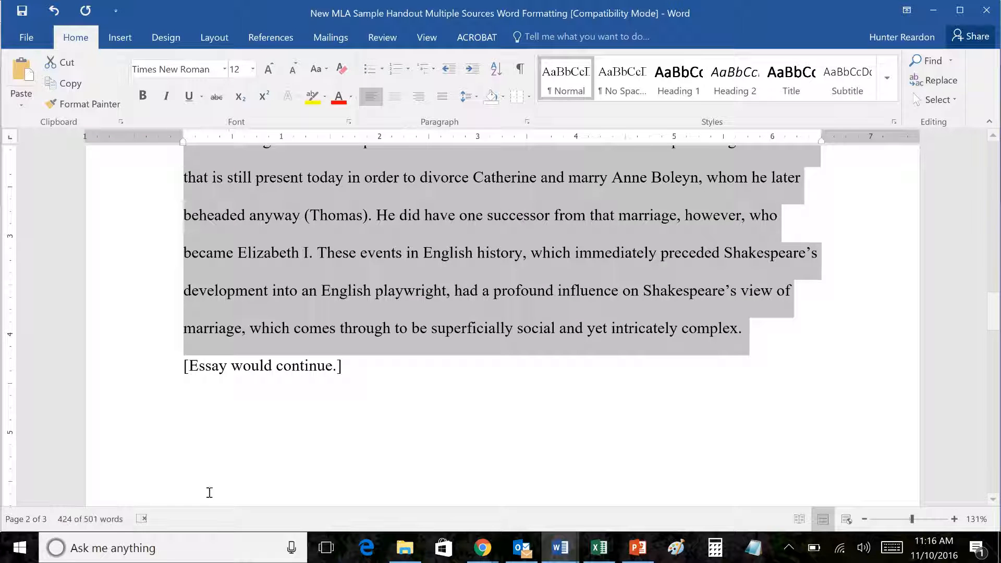
# Step: Add a 'Word Count: 424' line beneath '[Essay would continue.]'
pyautogui.click(430, 329)
pyautogui.click(426, 401)
pyautogui.scroll(-2, 424, 404)
pyautogui.scroll(1, 426, 403)
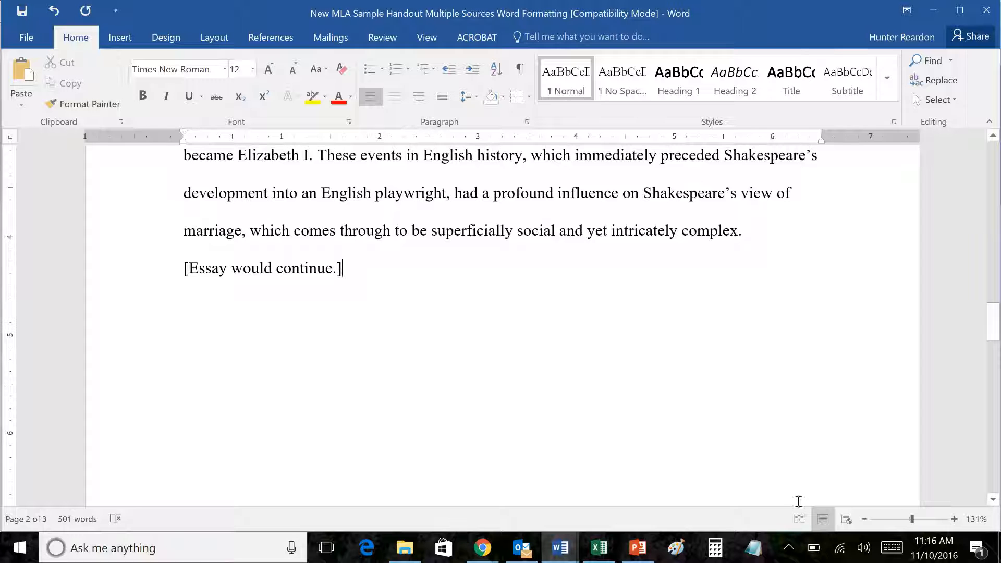
pyautogui.press('Return')
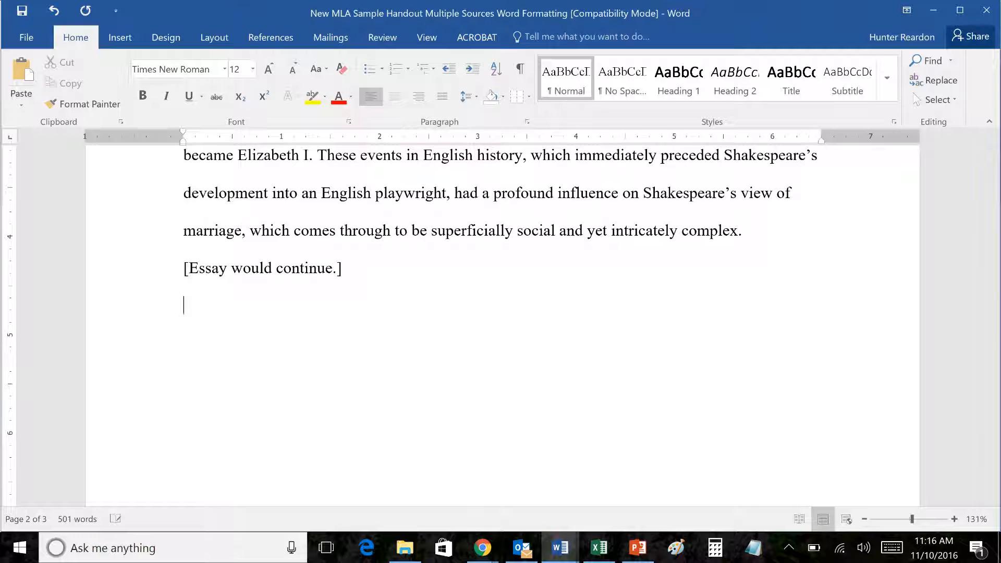
pyautogui.write('Word Count:')
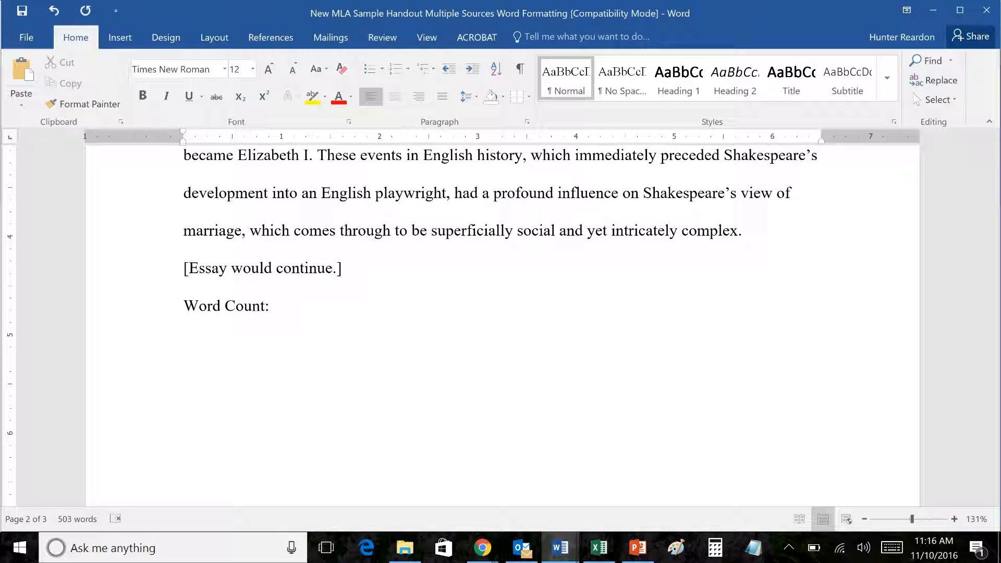
pyautogui.write('424')
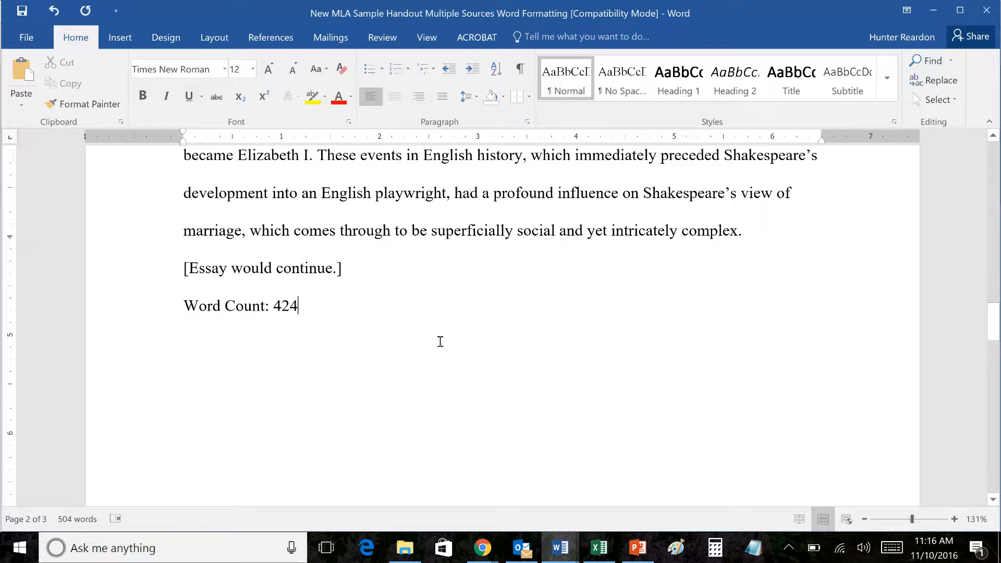
pyautogui.scroll(4, 440, 342)
pyautogui.scroll(-3, 398, 345)
pyautogui.scroll(7, 574, 394)
pyautogui.scroll(-3, 694, 399)
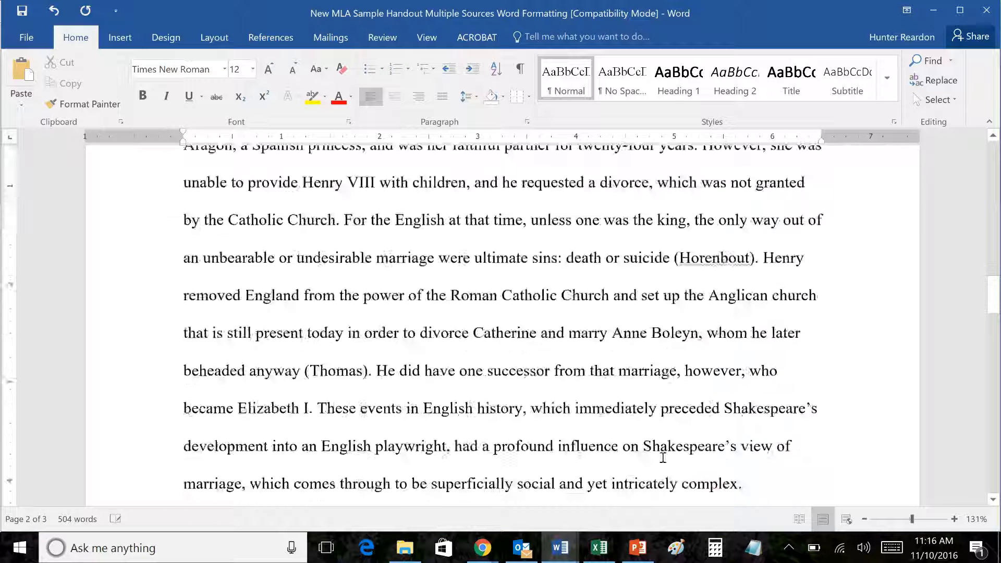